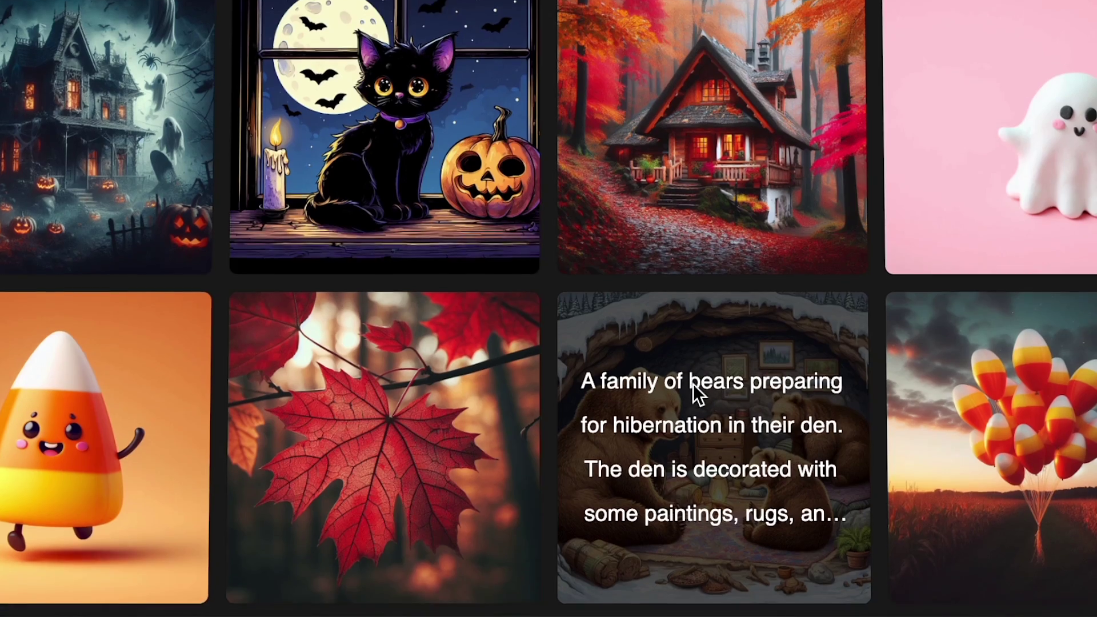
scroll(694, 384, "down", 2)
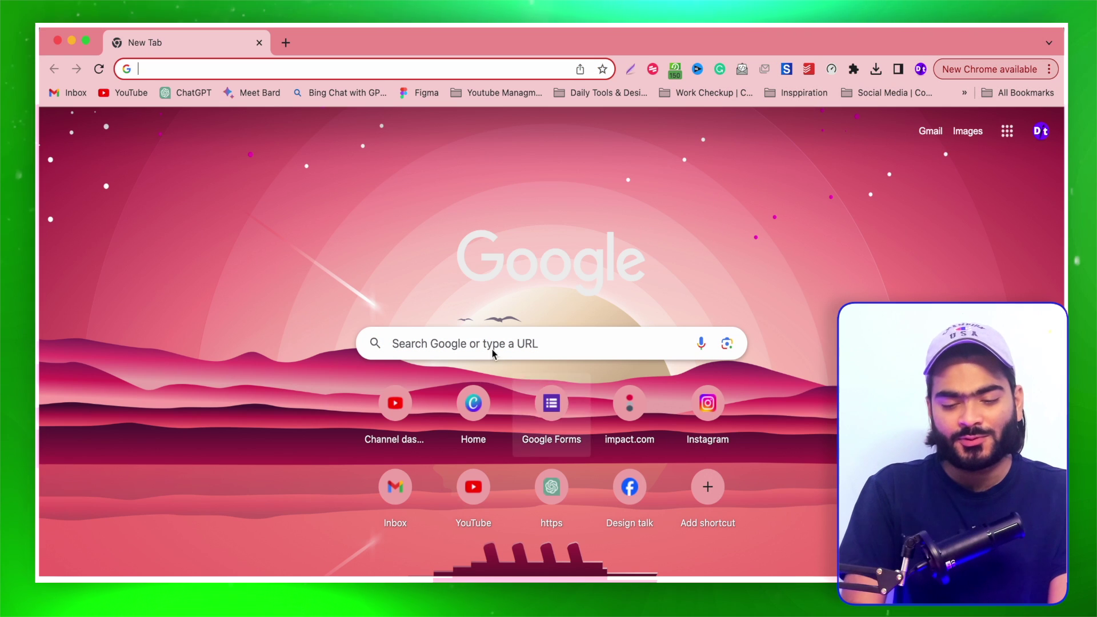
- Search Google for 'microsoft bing image creator' and open the Image Creator from Microsoft Bing page
left_click(438, 68)
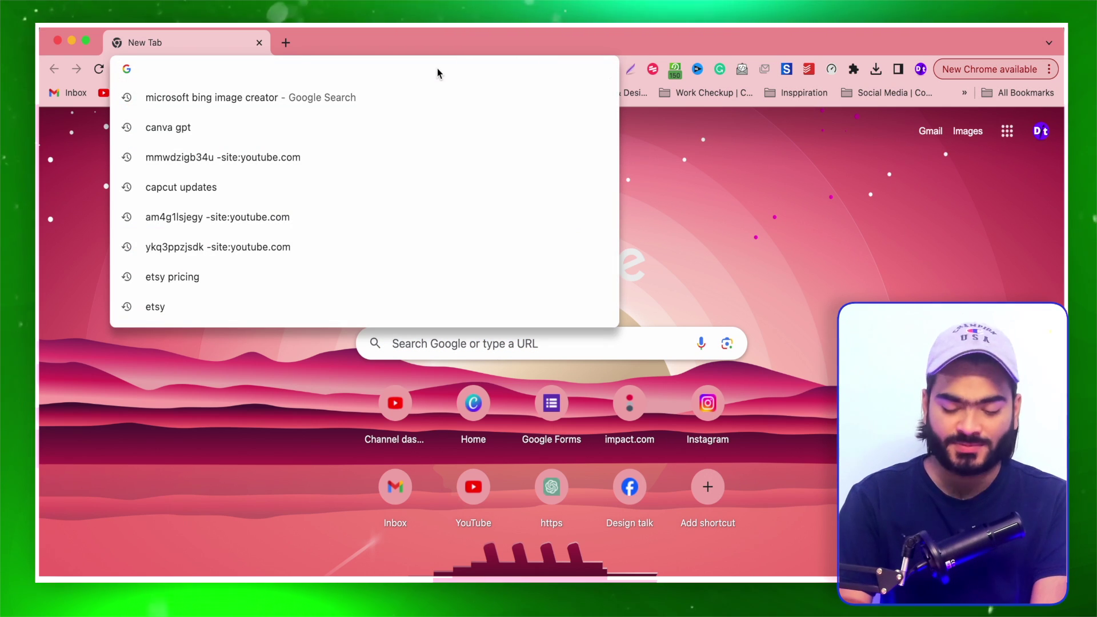
type("microsoft bing image creator")
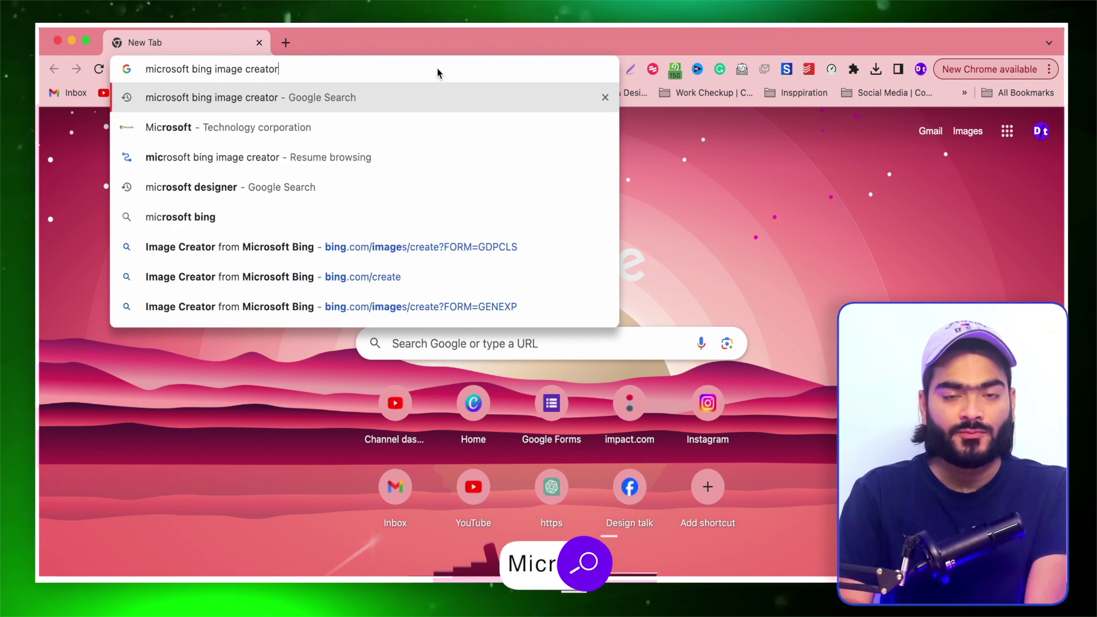
key("Return")
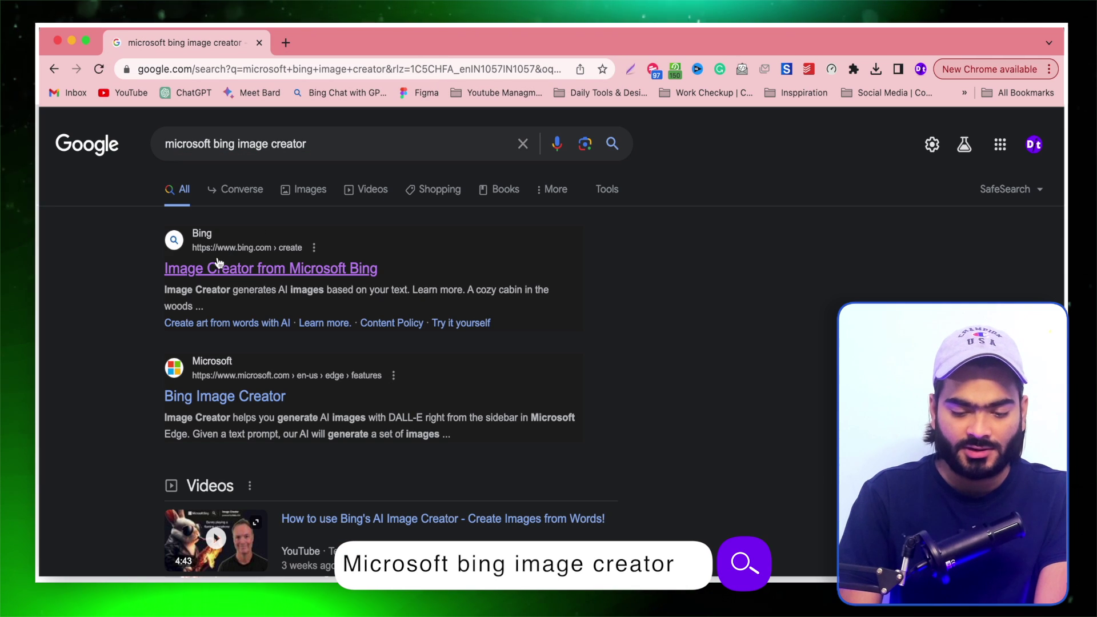
left_click(217, 264)
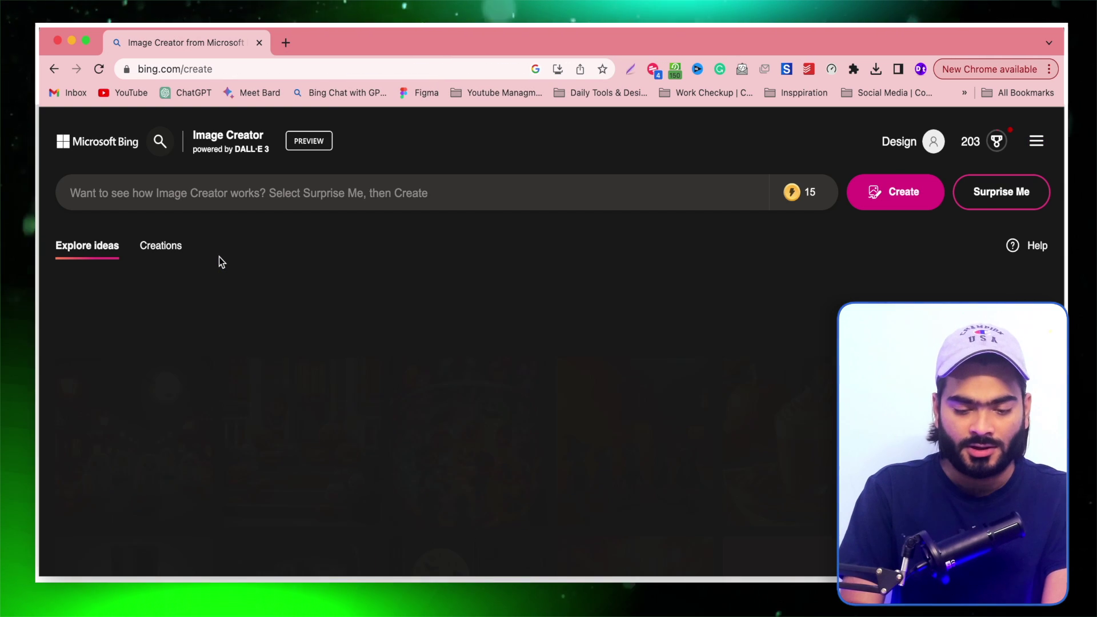
scroll(445, 486, "down", 2)
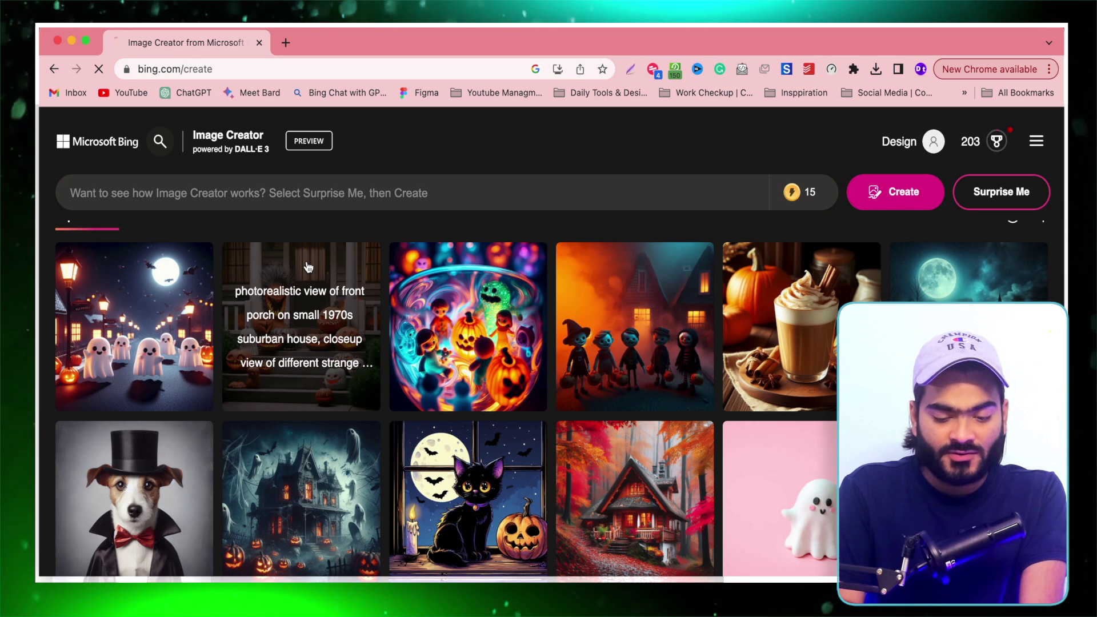
left_click(309, 267)
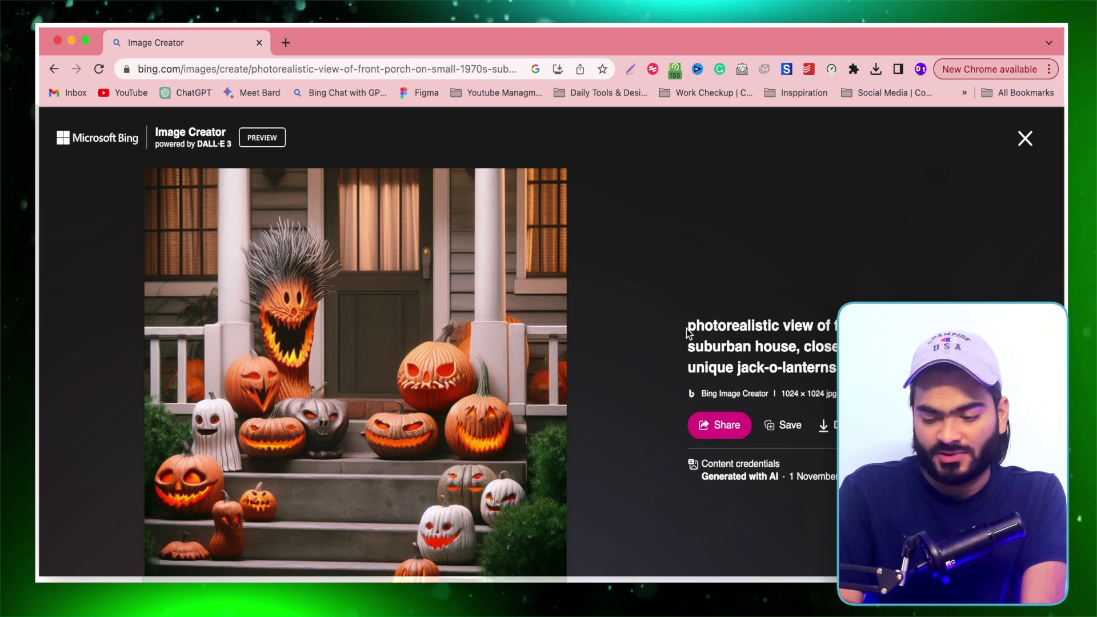
left_click_drag(687, 323, 832, 369)
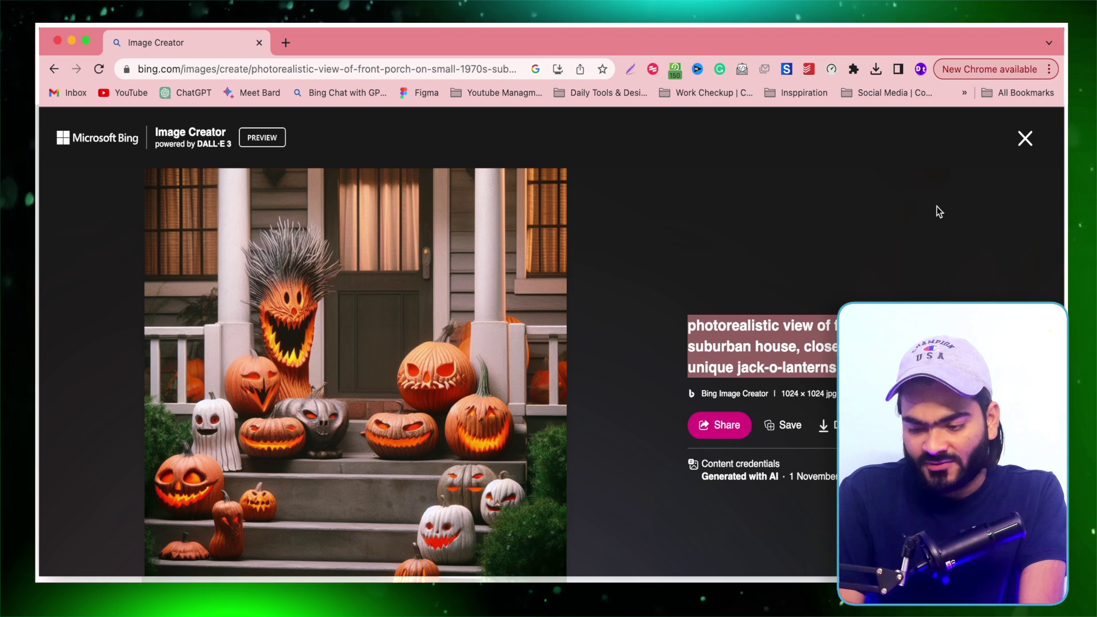
left_click(1024, 139)
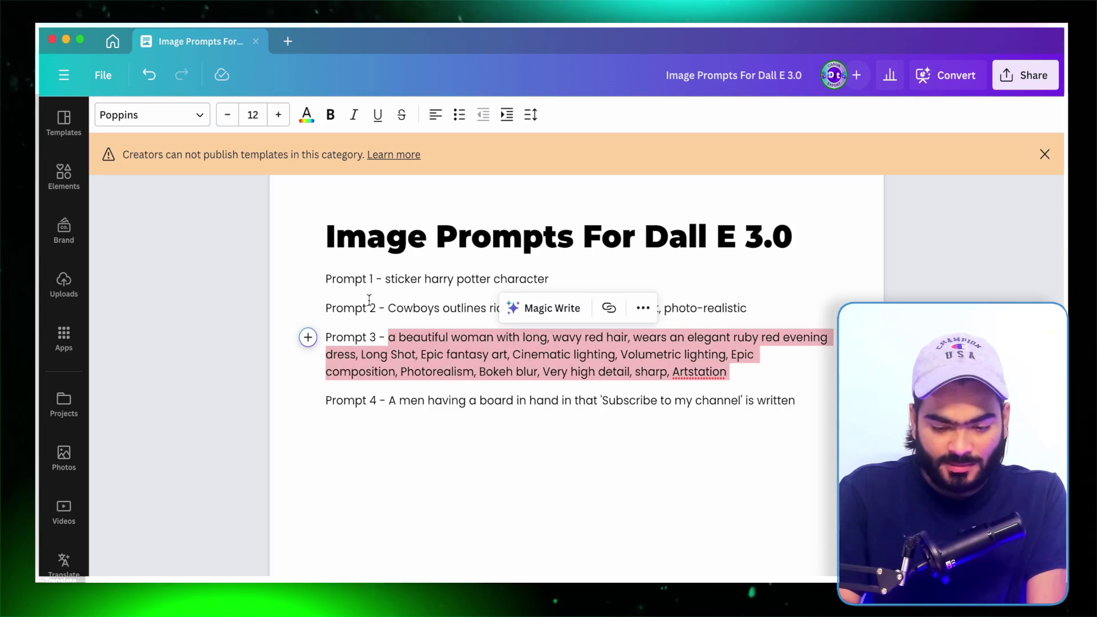
- Select the Prompt 1 text 'sticker harry potter character' in the Canva prompts document
left_click(393, 307)
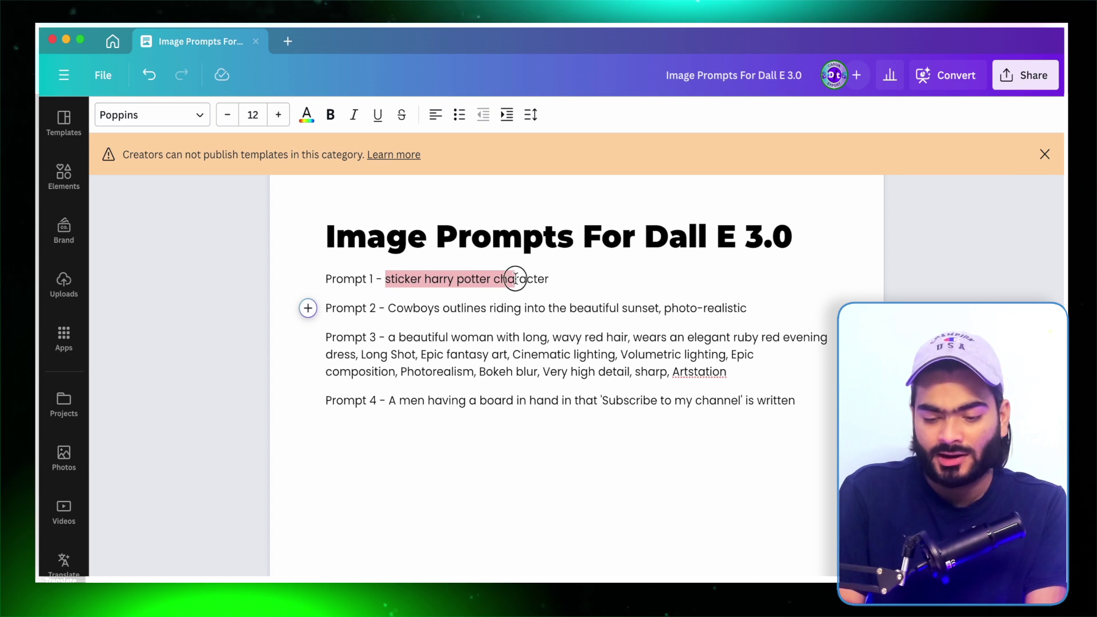
left_click_drag(515, 279, 548, 280)
key("cmd+c")
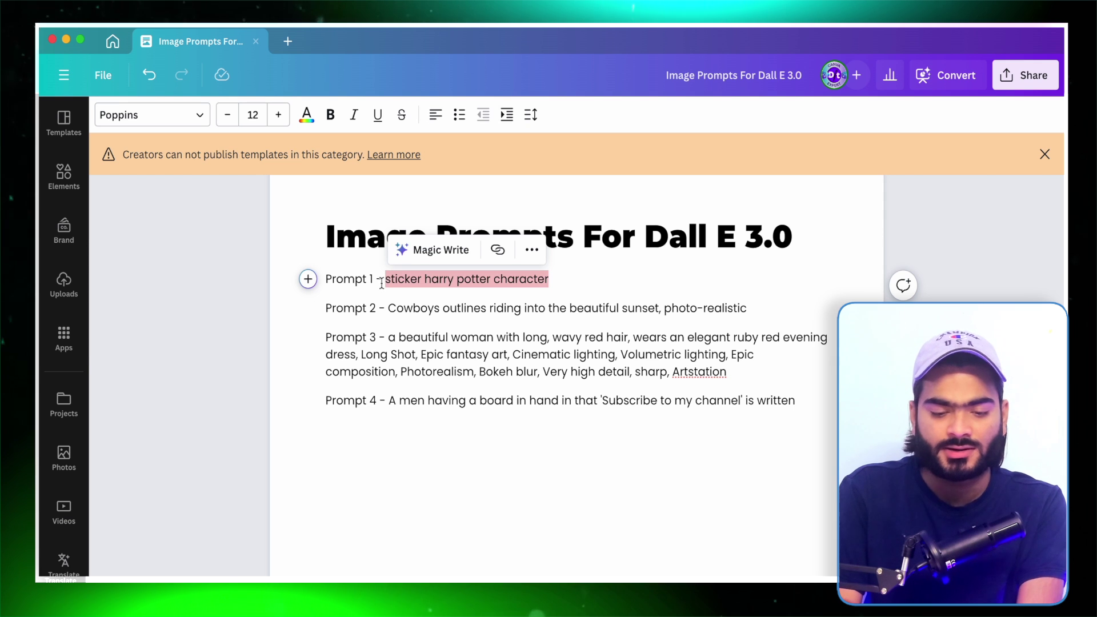
- Paste 'sticker harry potter character' into the Image Creator prompt box and generate images
left_click(66, 40)
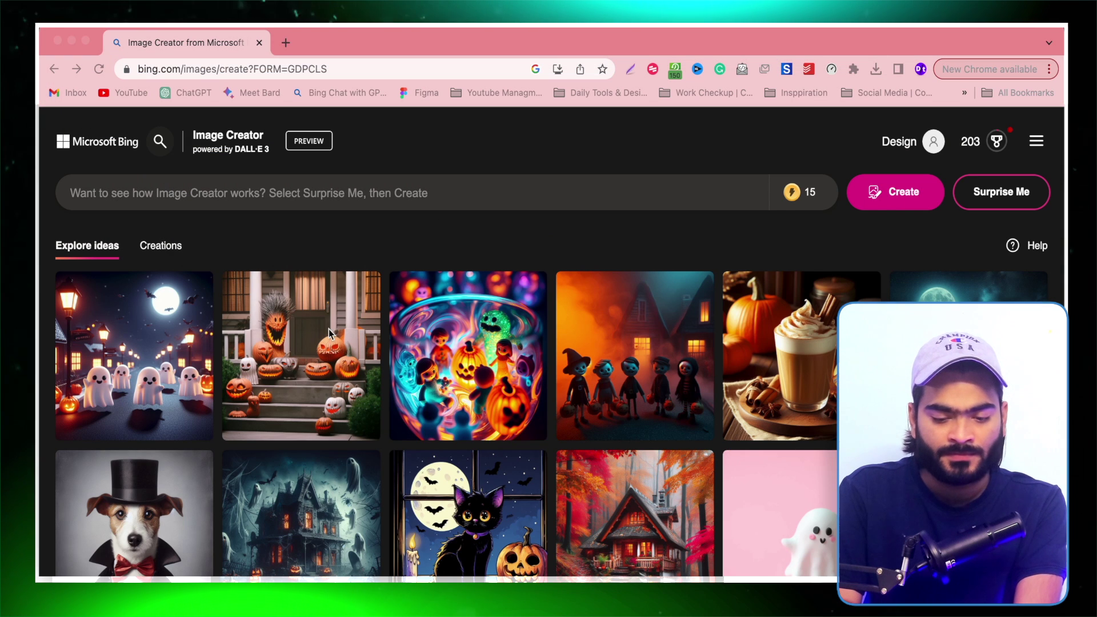
left_click(266, 193)
key("cmd+v")
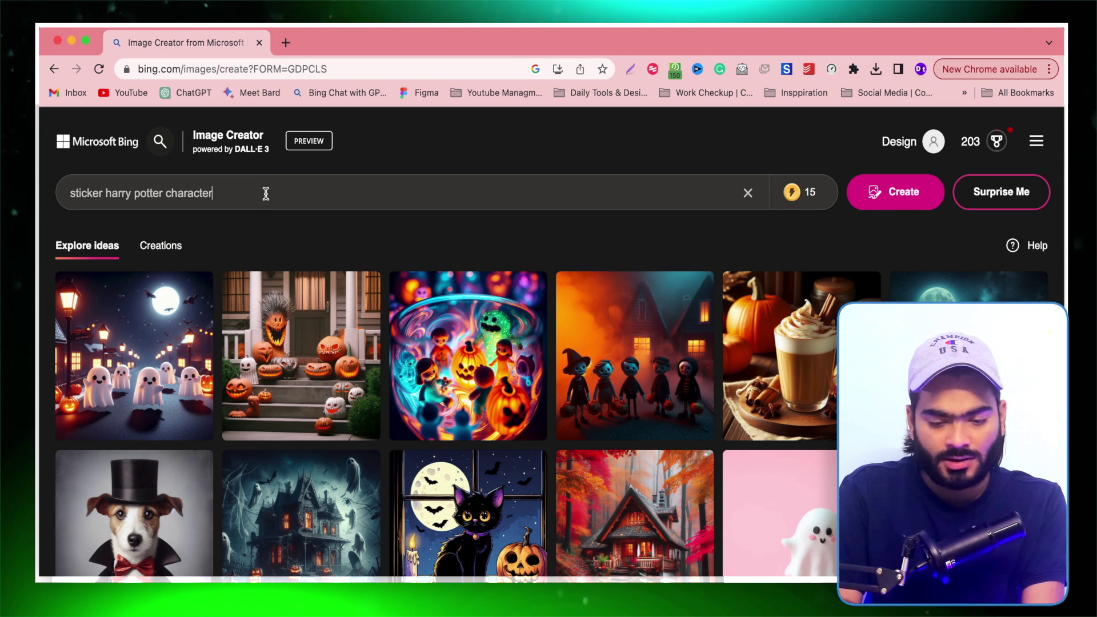
left_click(874, 202)
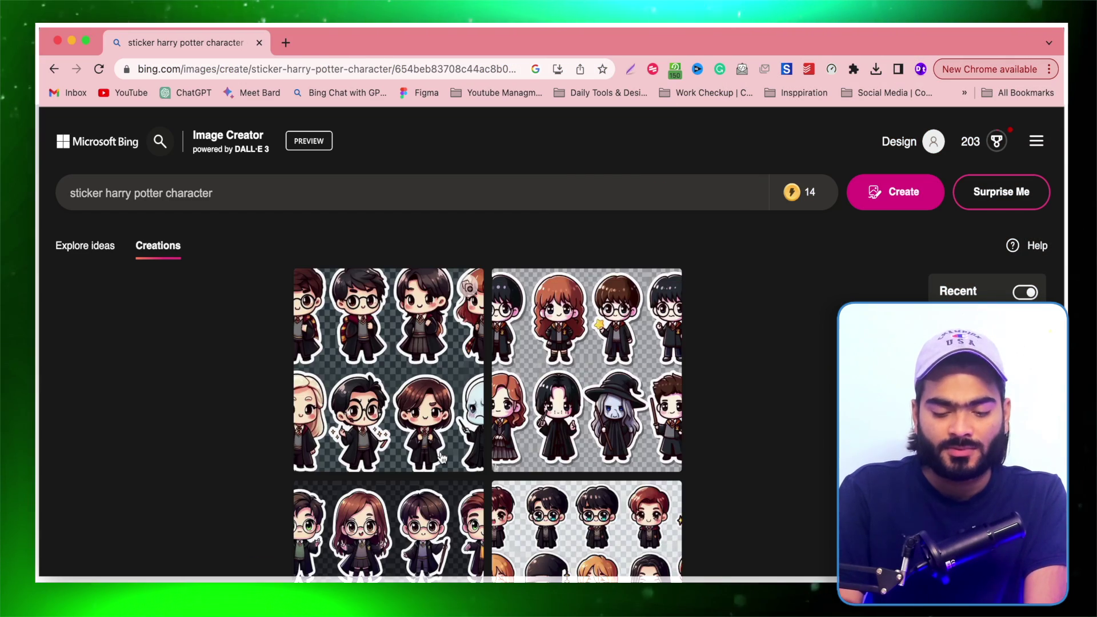
- Open the earlier round Harry Potter sticker set from the Recent list
scroll(443, 457, "down", 2)
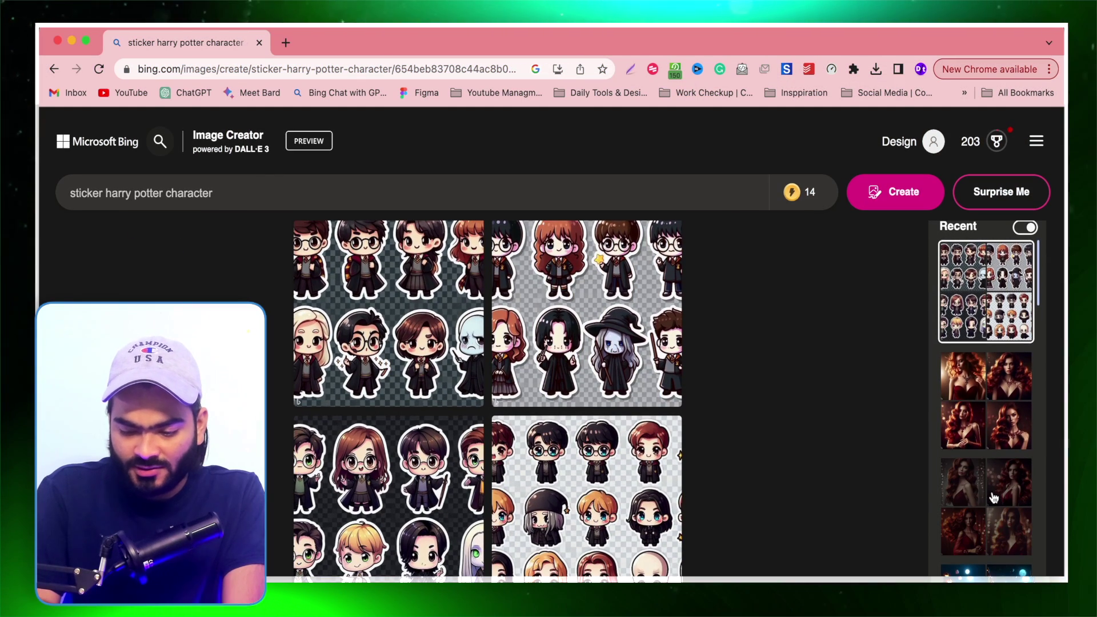
scroll(991, 497, "down", 5)
scroll(991, 497, "down", 5)
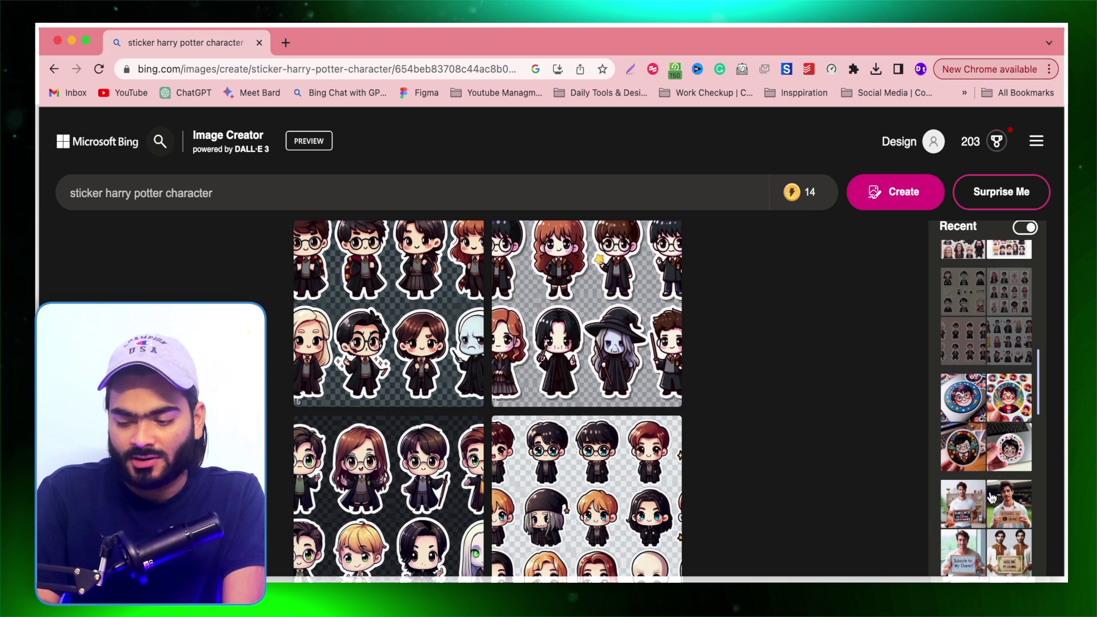
scroll(991, 496, "up", 2)
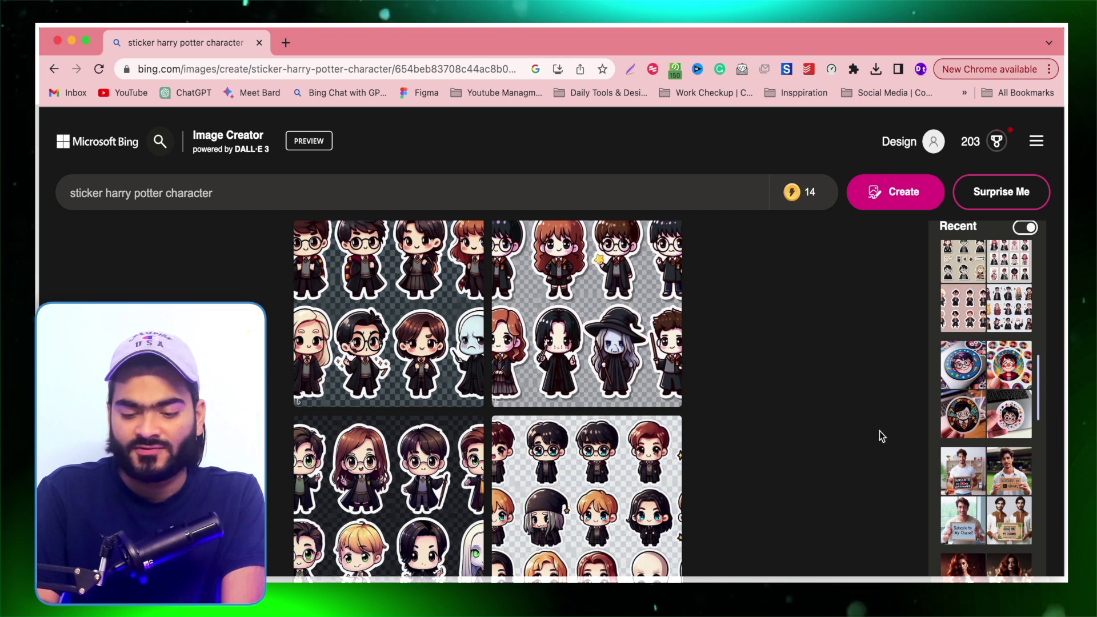
left_click(971, 412)
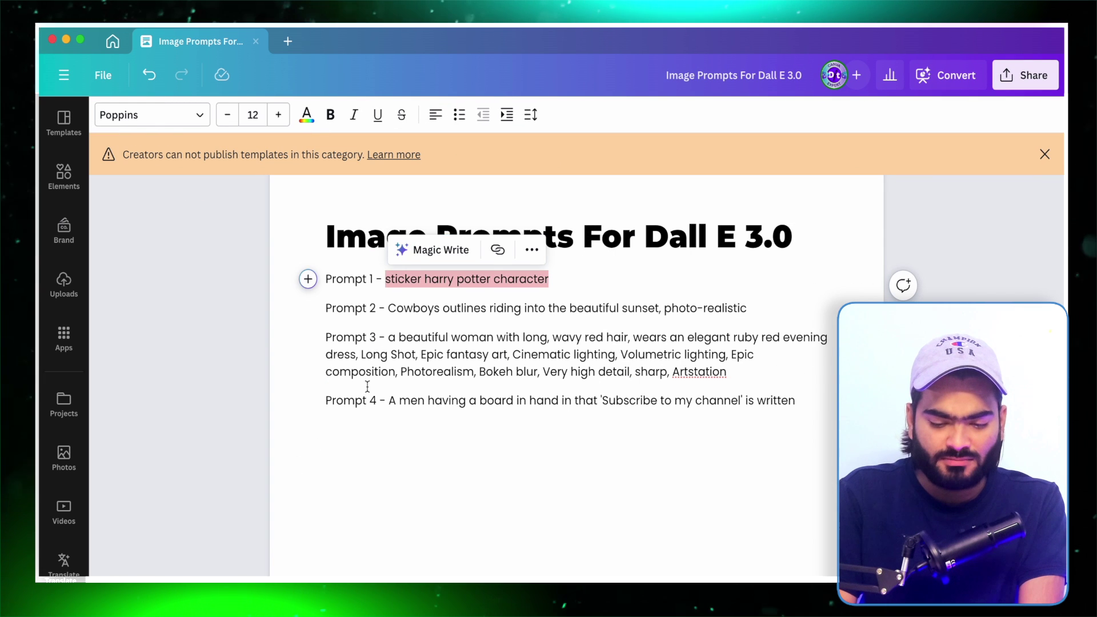
- Select and copy the full Prompt 3 text about the woman with long, wavy red hair
left_click(367, 387)
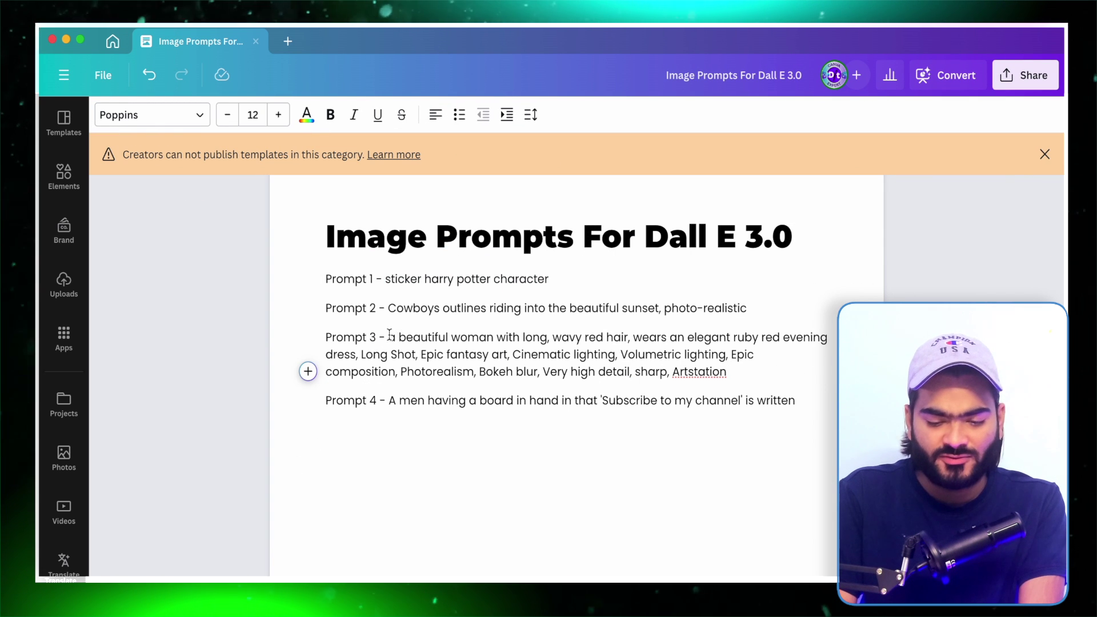
left_click_drag(389, 336, 711, 378)
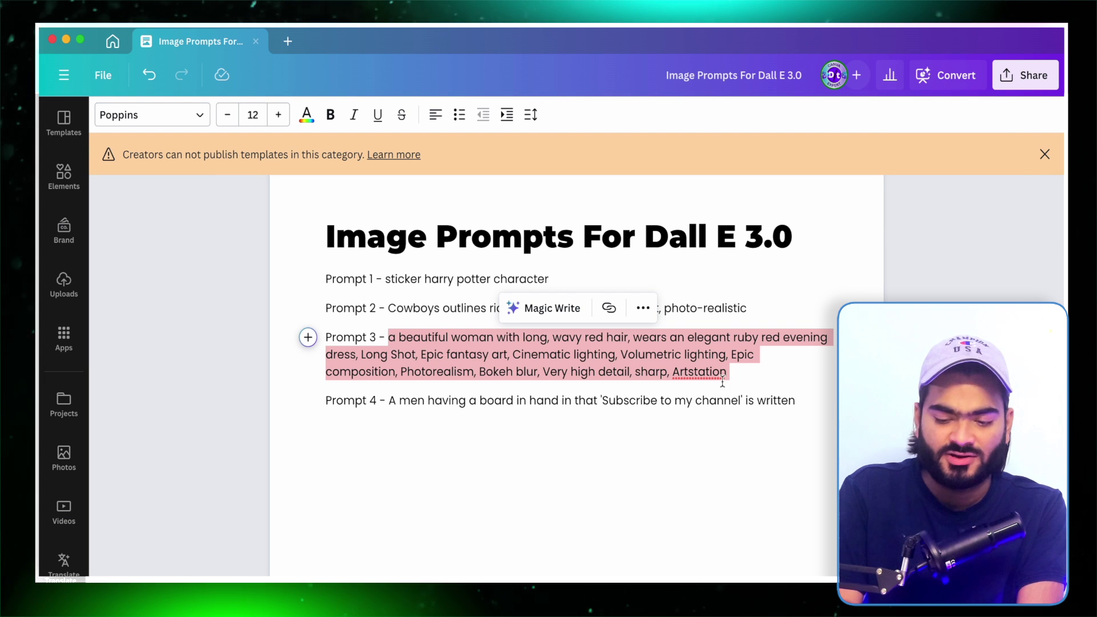
left_click(623, 357)
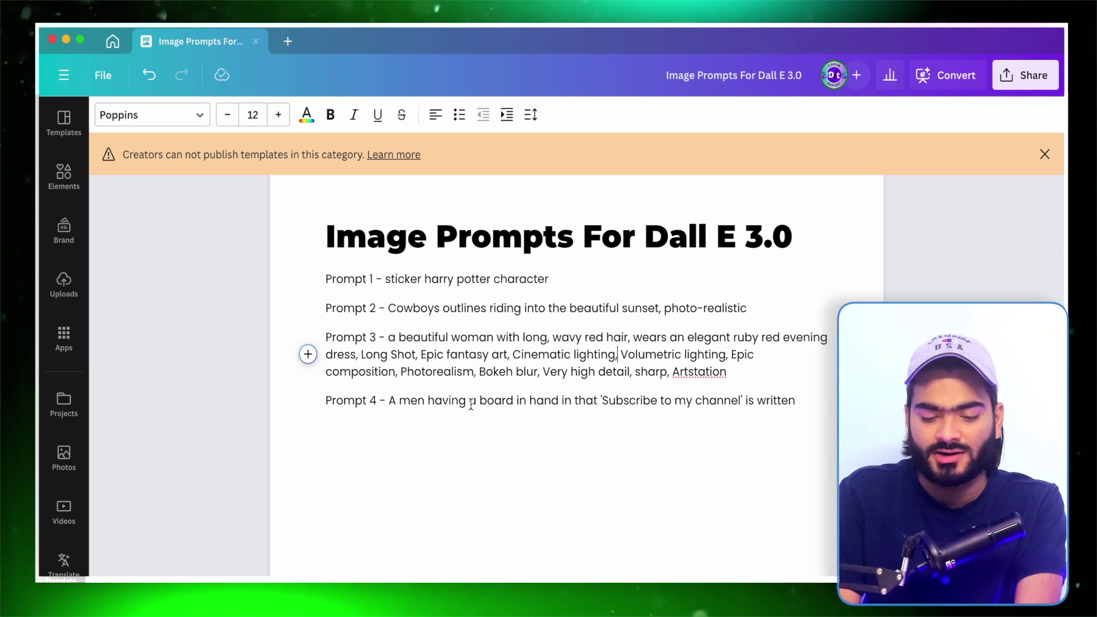
left_click_drag(732, 377, 388, 338)
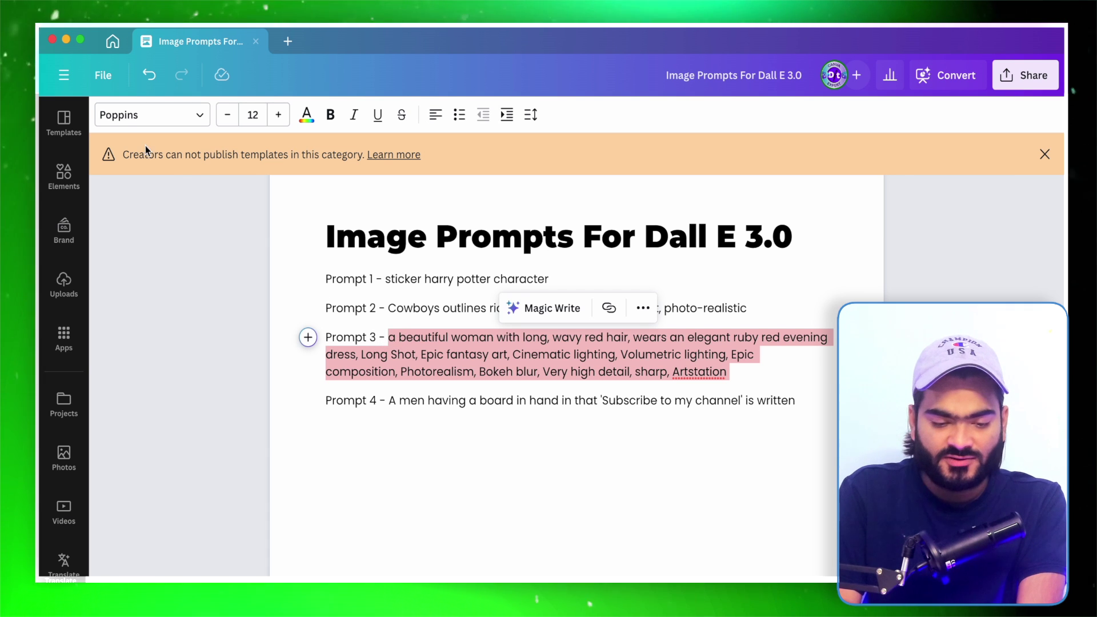
- Paste the red-haired woman in a ruby red evening dress prompt into Image Creator and create
key("super+Tab")
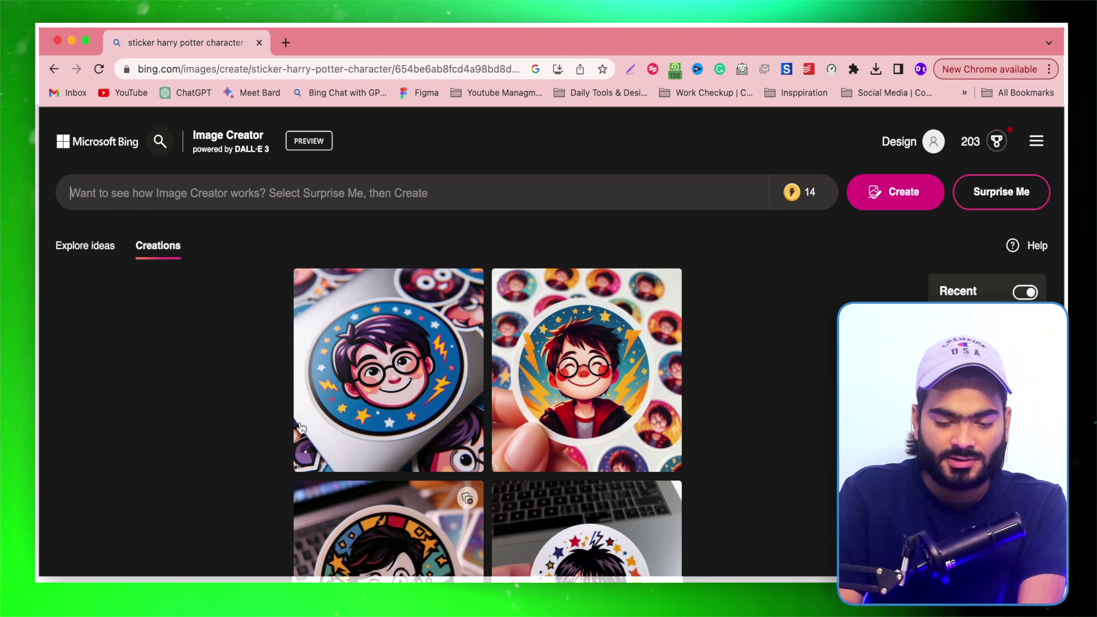
key("super+v")
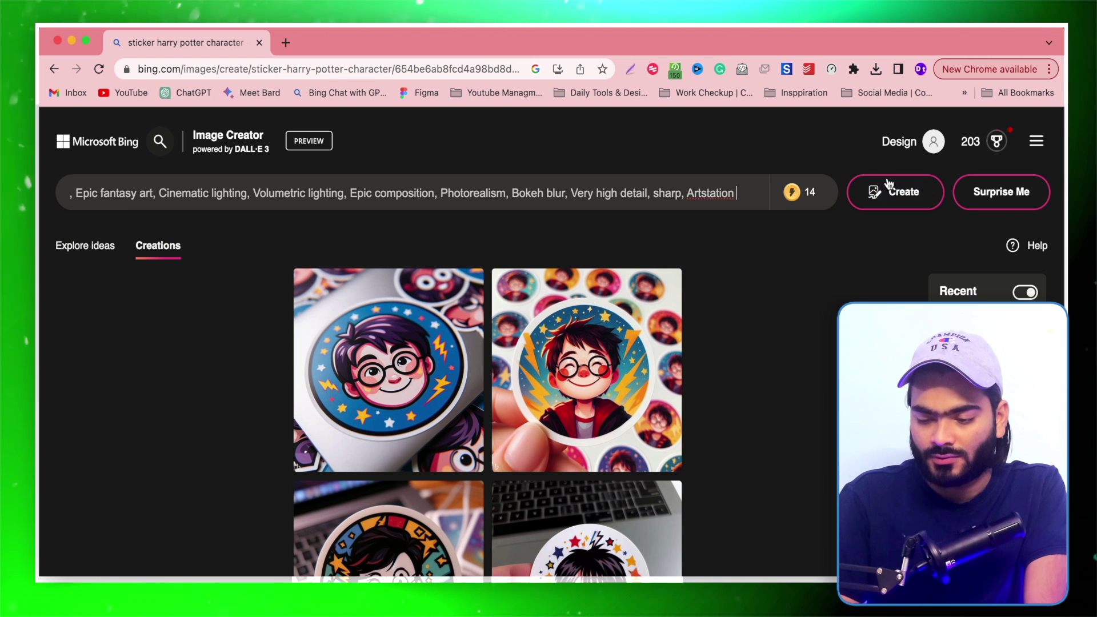
left_click(872, 199)
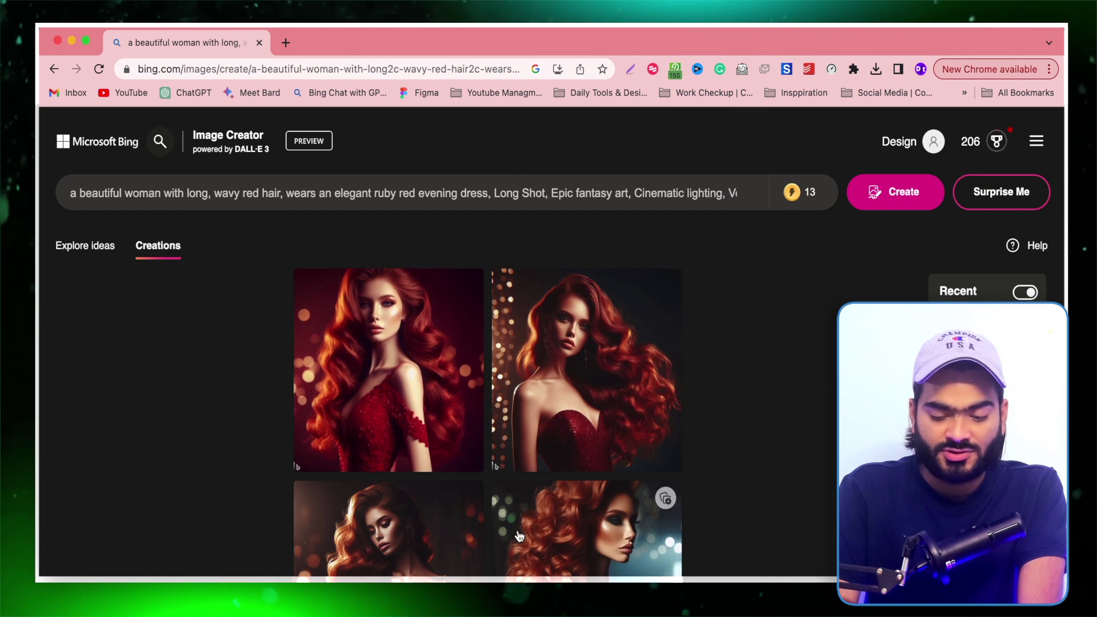
- Download the enlarged red-haired woman image as a 127 KB JPEG
scroll(566, 311, "down", 2)
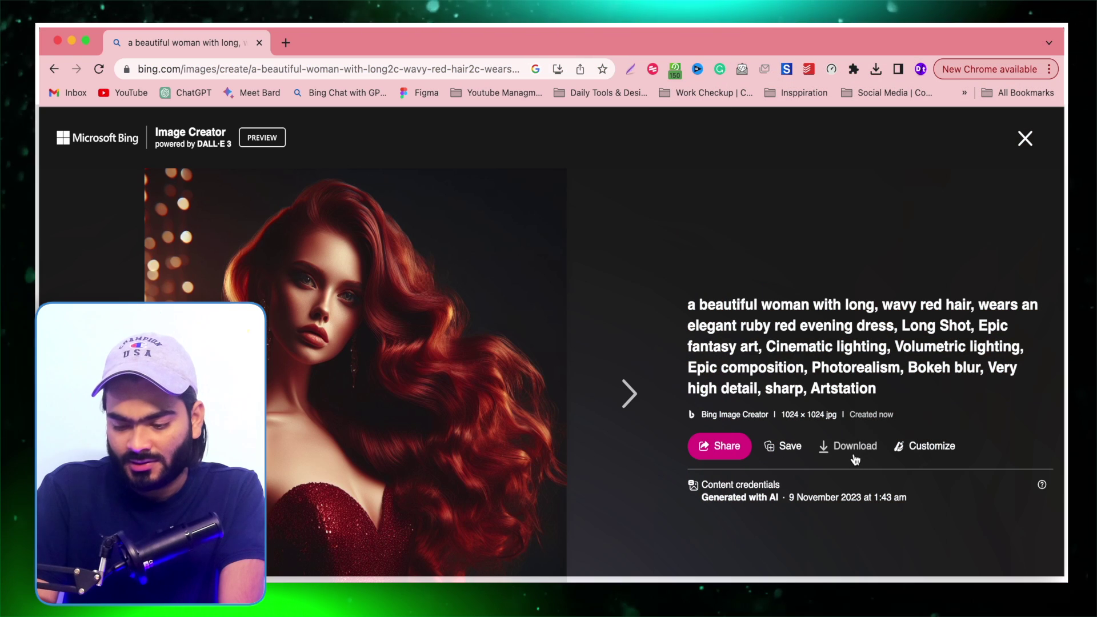
left_click(854, 453)
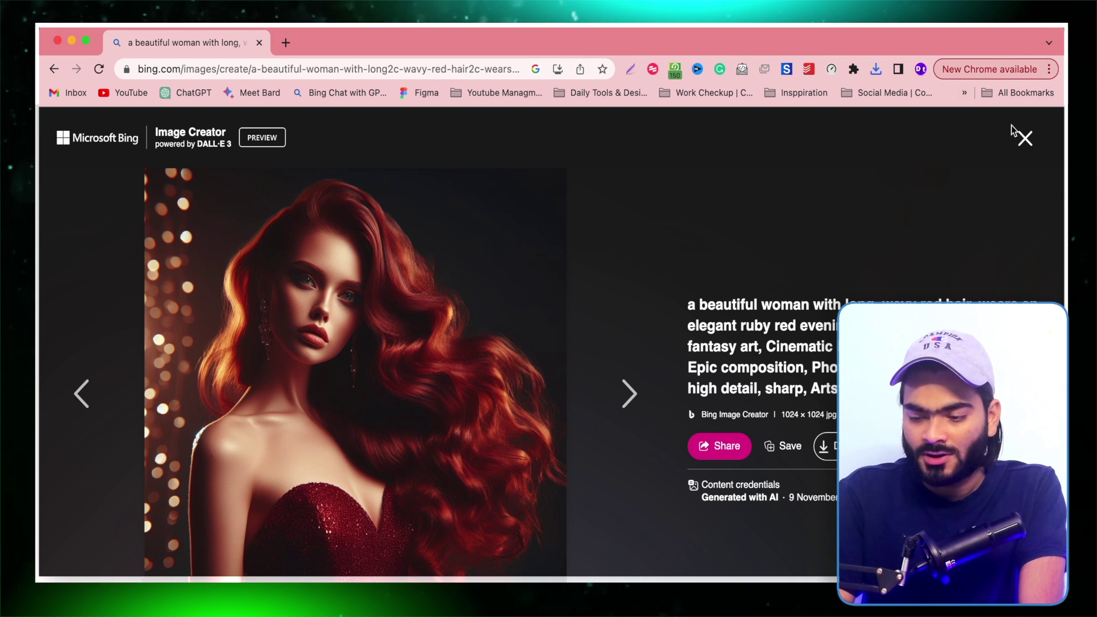
- Close the image viewer and reopen the earlier man with 'Subscribe to my channel' board creation
left_click(1024, 138)
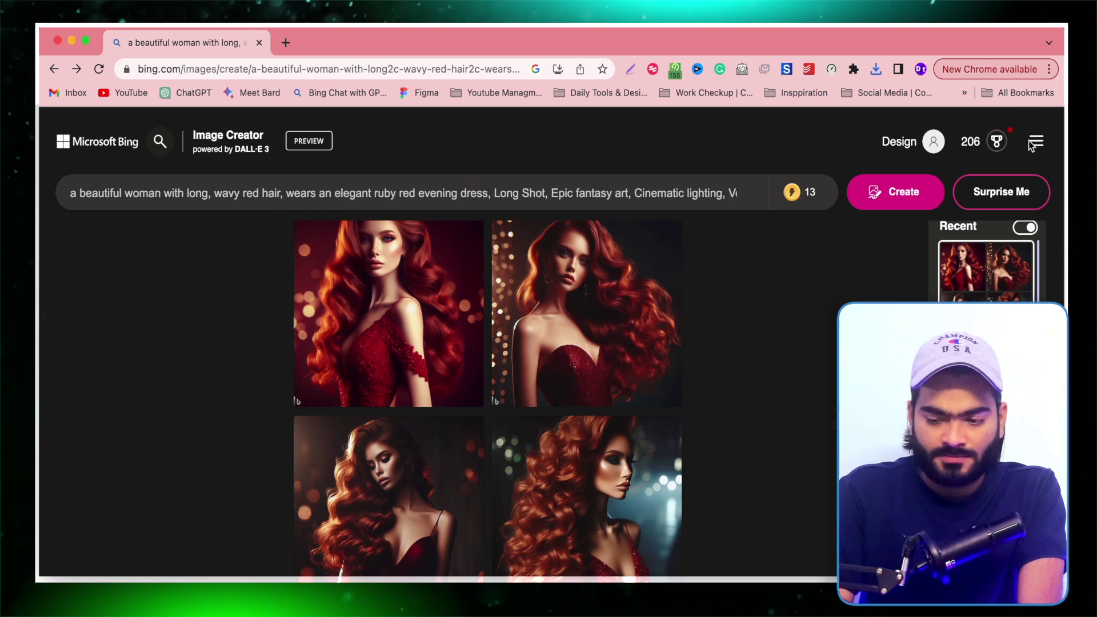
left_click(55, 69)
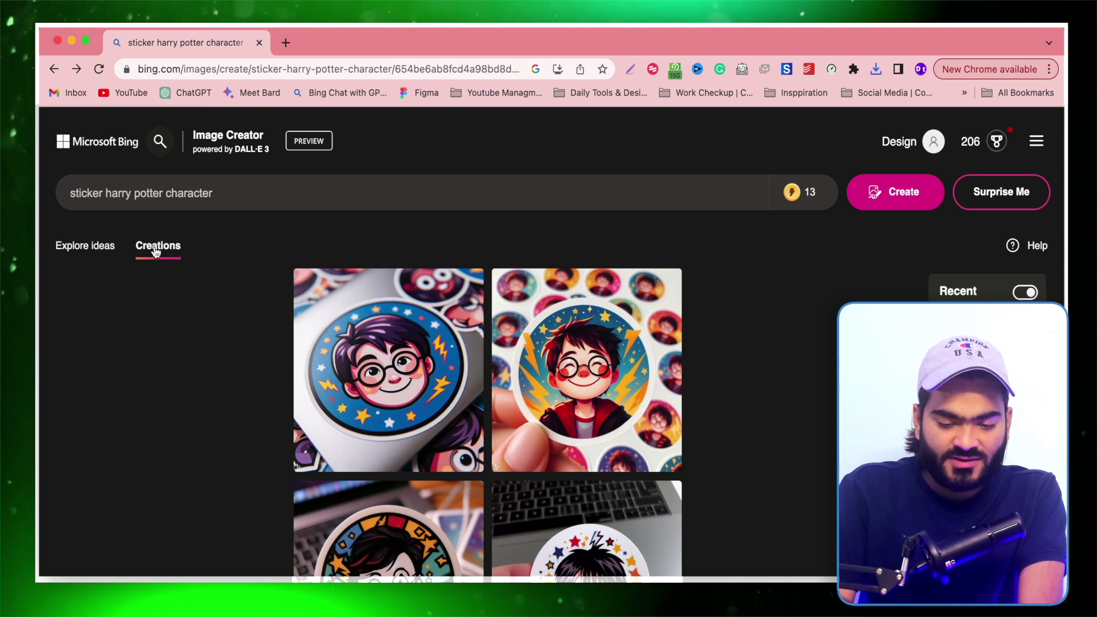
scroll(1001, 464, "down", 2)
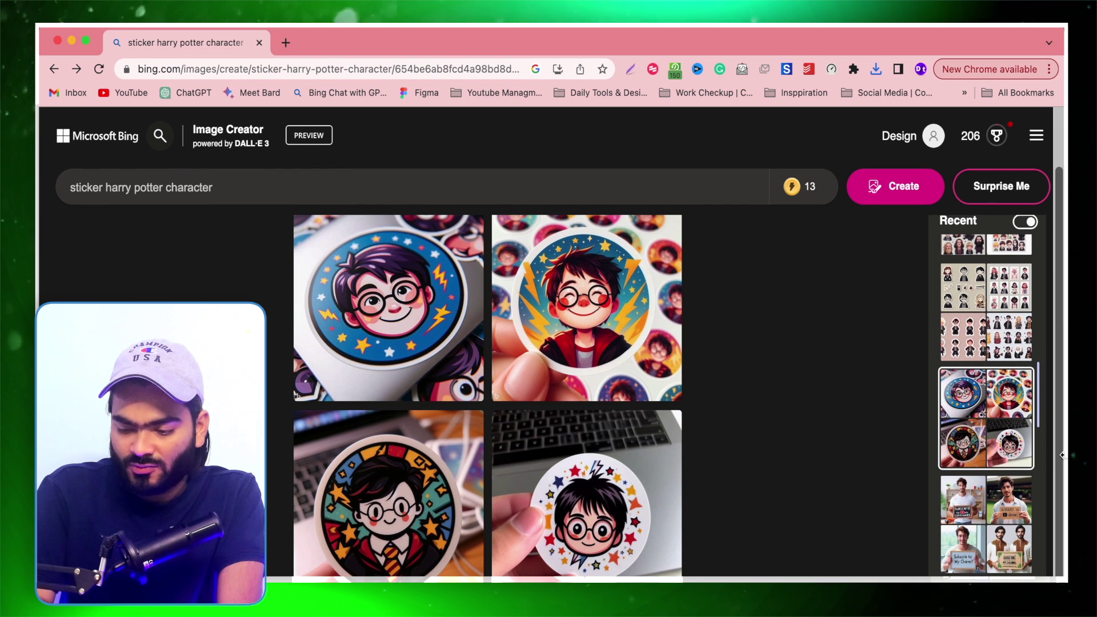
scroll(1001, 464, "down", 5)
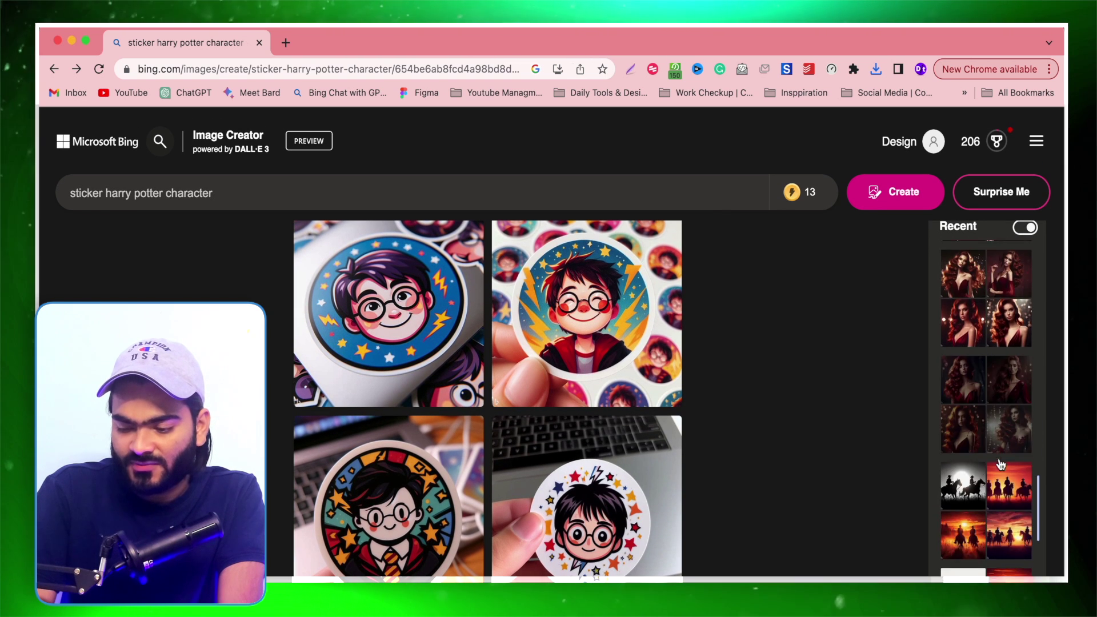
scroll(1000, 465, "down", 2)
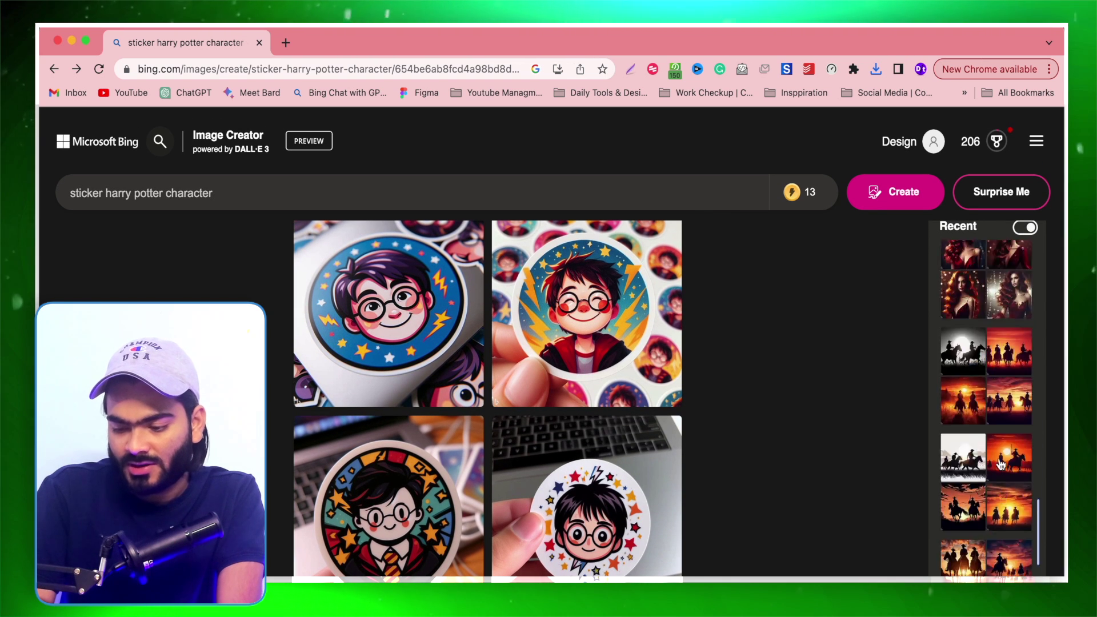
scroll(1001, 464, "up", 5)
left_click(1001, 464)
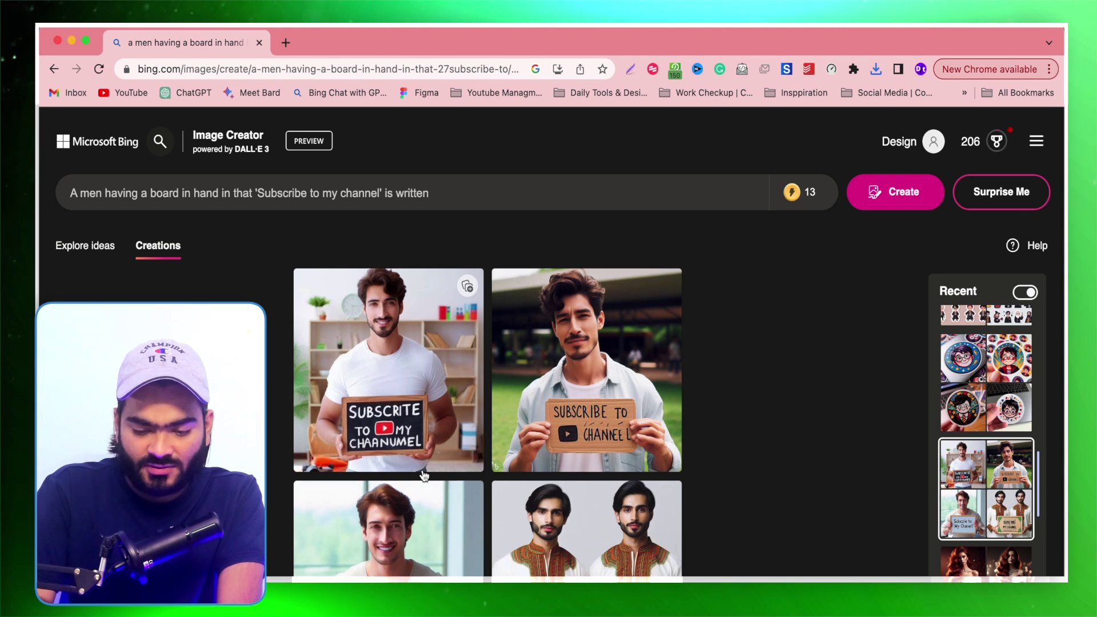
scroll(423, 474, "down", 2)
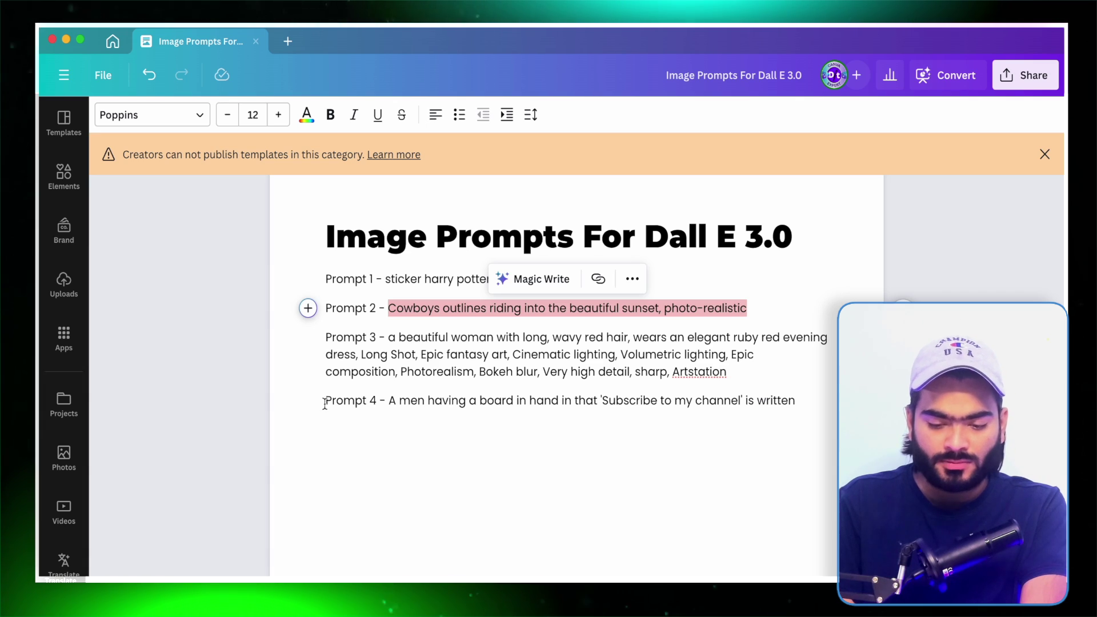
- Copy the Prompt 2 cowboys-riding-into-the-sunset text and return to Bing Chat
left_click(376, 338)
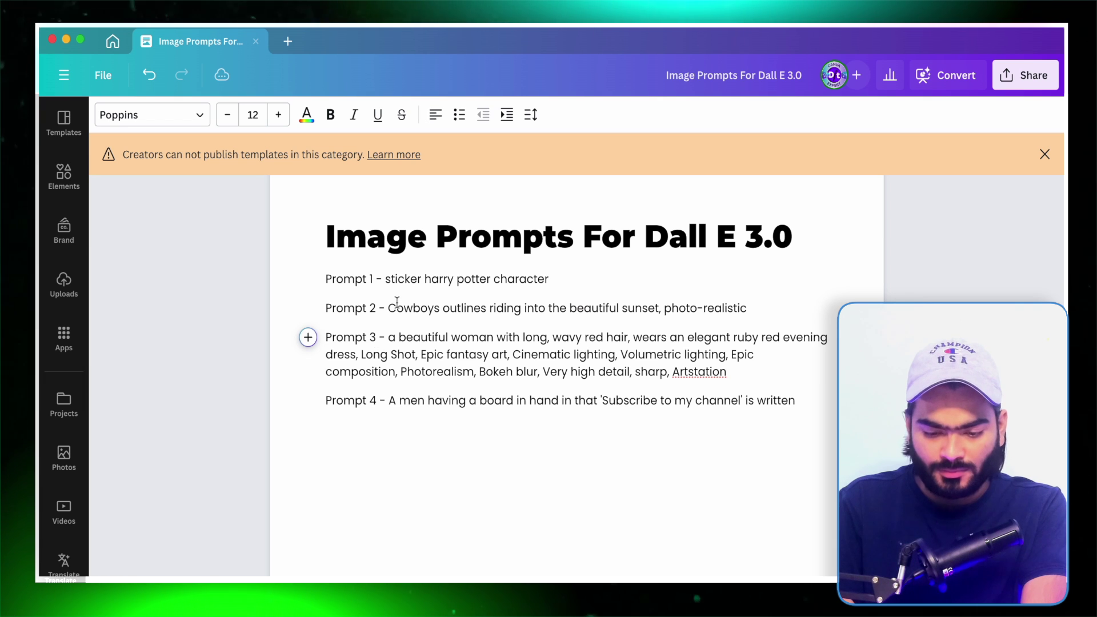
left_click_drag(390, 307, 750, 303)
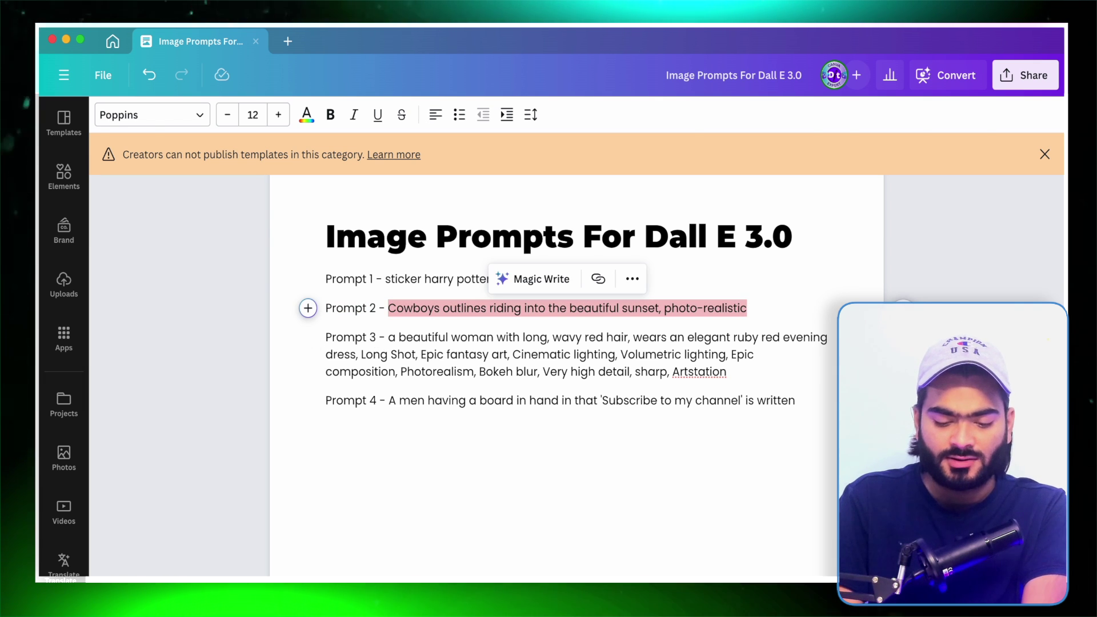
key("super+Tab")
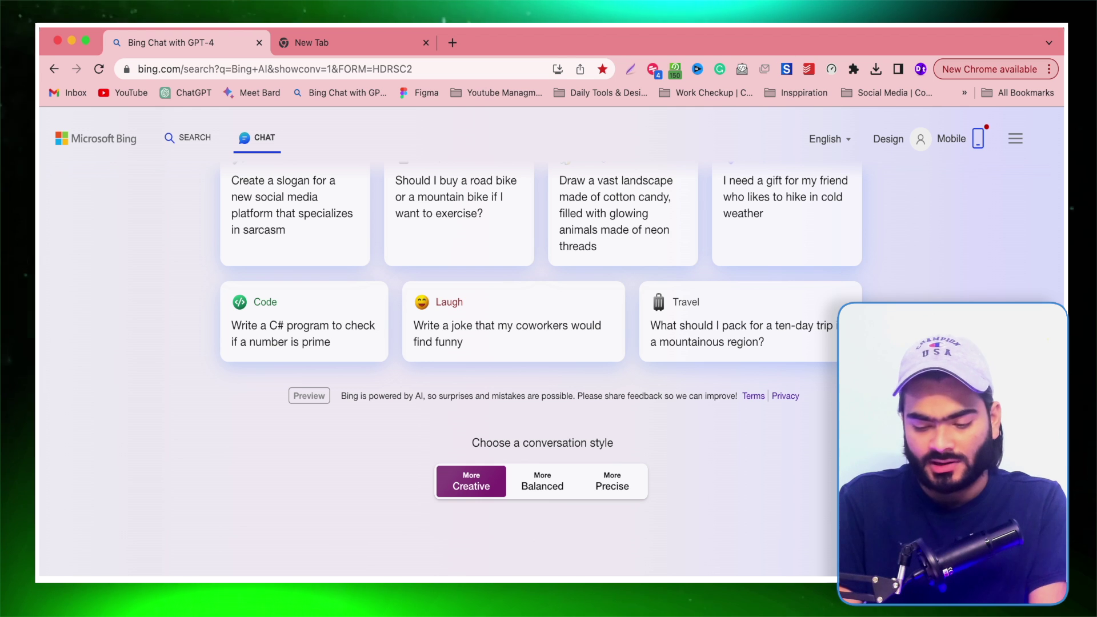
- Send 'make an image' with the pasted cowboy sunset prompt to Bing Chat
key("Return")
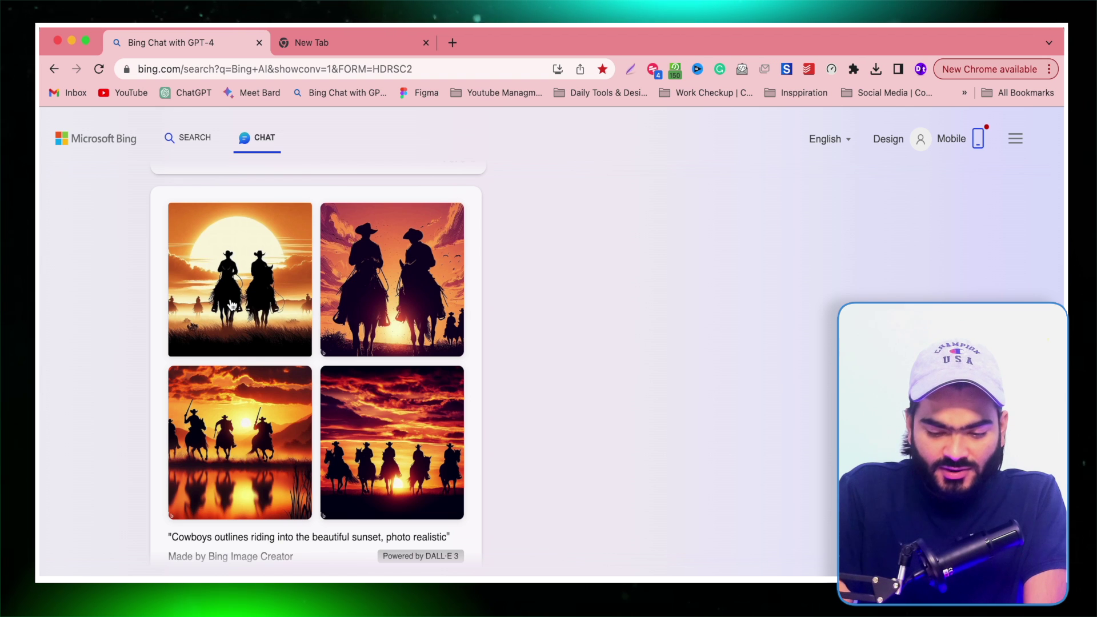
- Enlarge the cowboy images, browse to the third one, then close the enlarged view
left_click(231, 303)
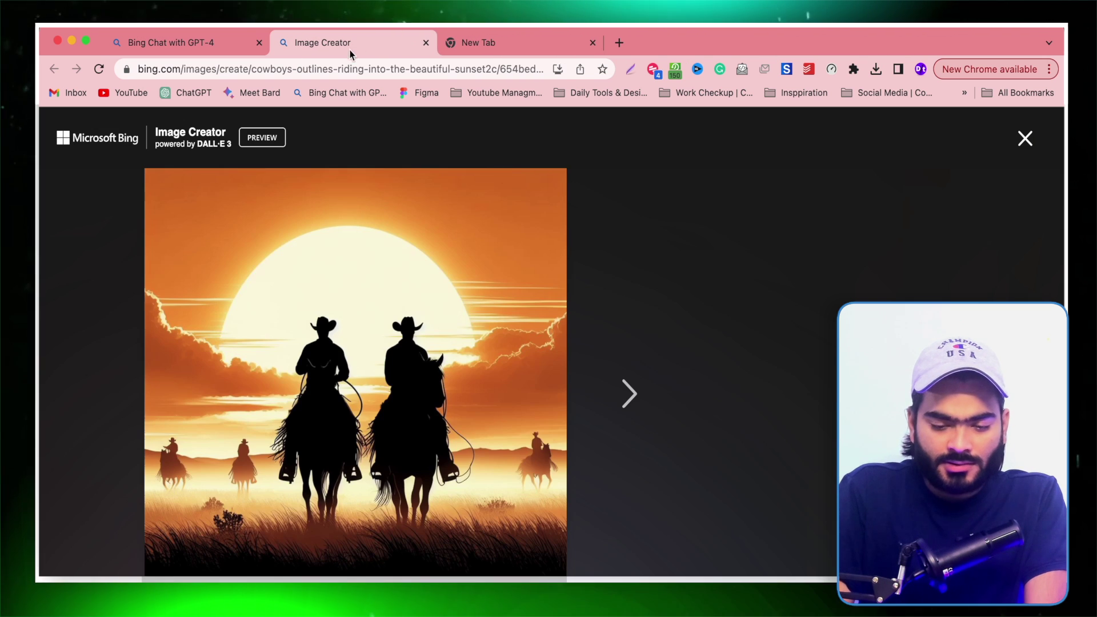
left_click(621, 395)
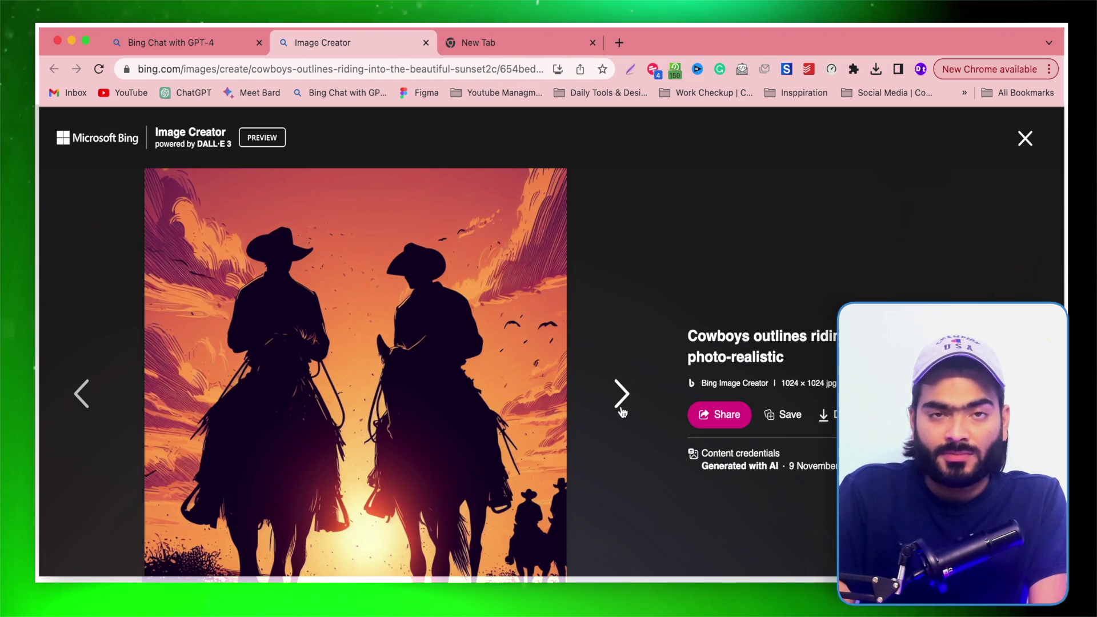
left_click(621, 409)
left_click(215, 43)
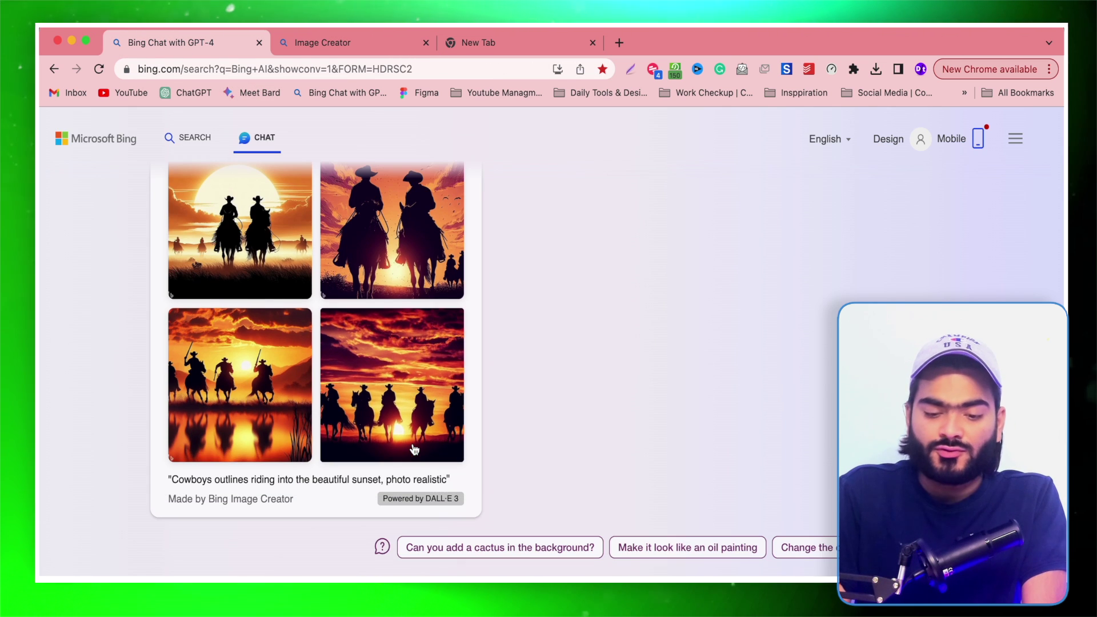
left_click(339, 45)
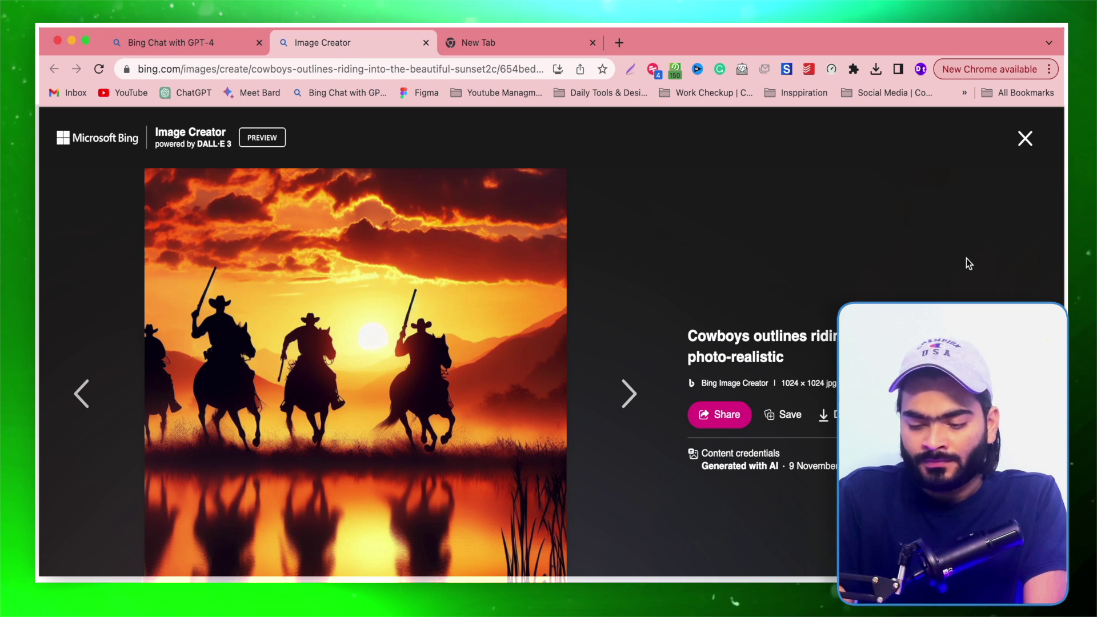
left_click(1022, 148)
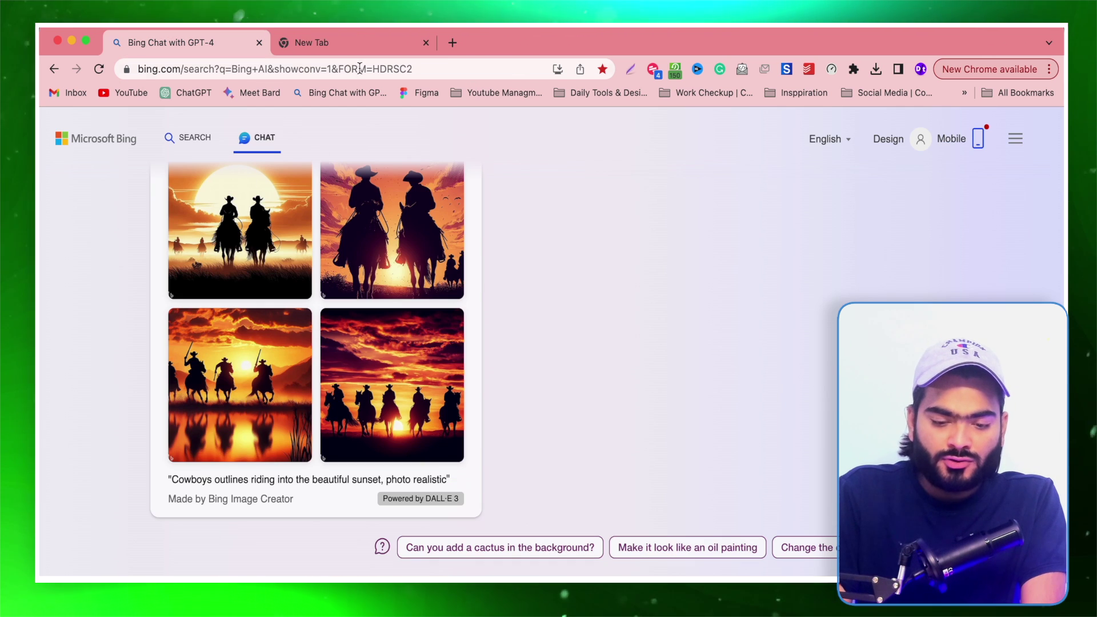
- Reopen Image Creator via a 'microsoft bing image creator' search and show the cowboy sunset Creations
left_click(355, 45)
left_click(192, 48)
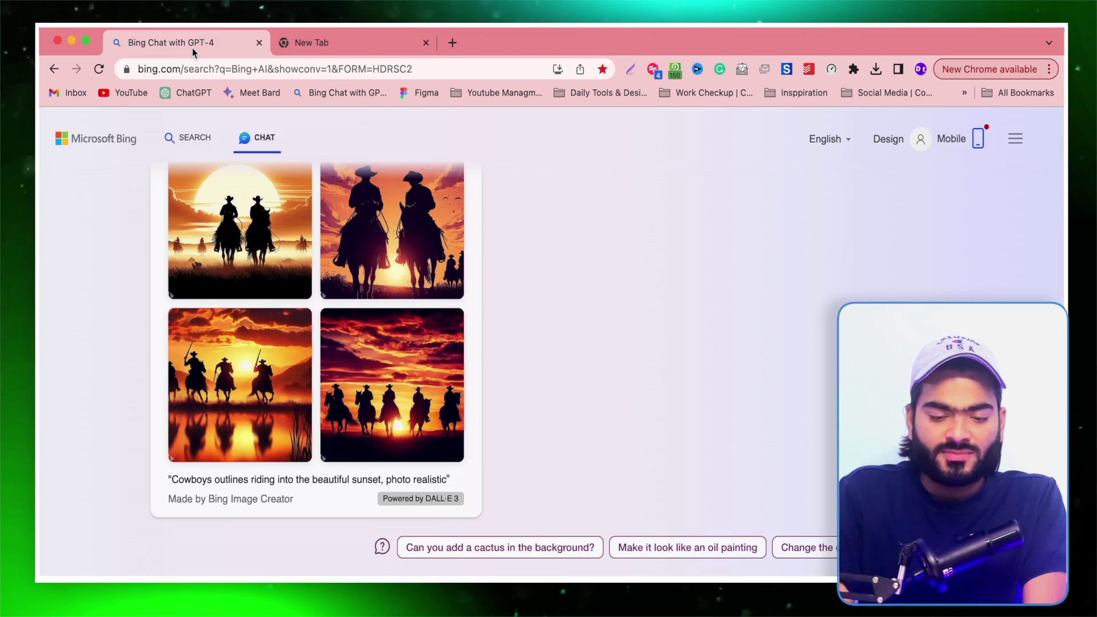
left_click(317, 49)
left_click(295, 62)
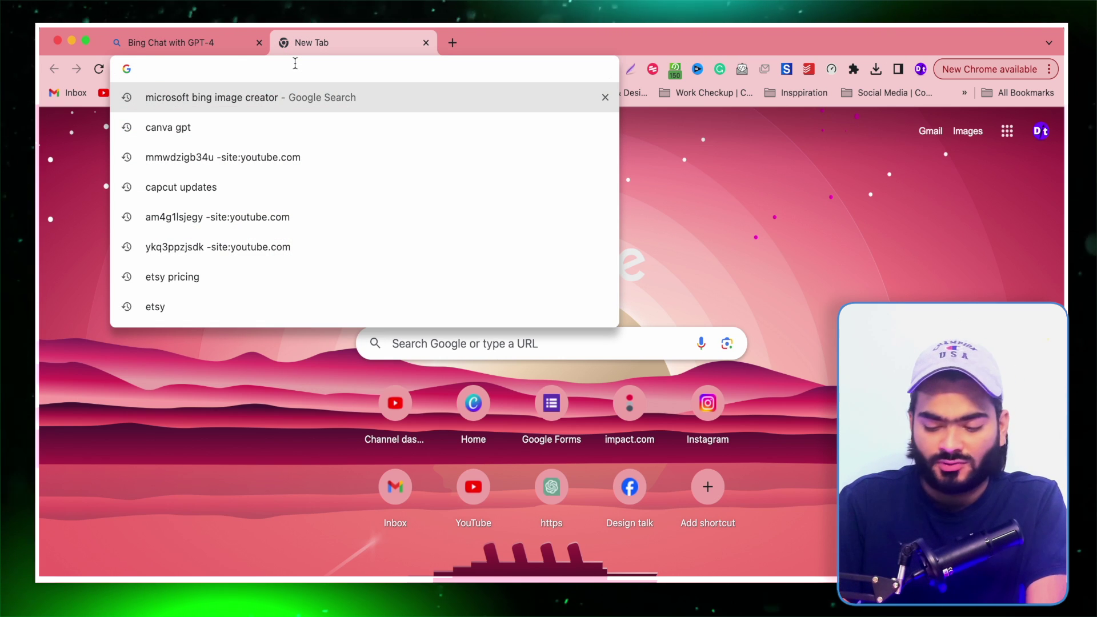
key("Down")
key("Return")
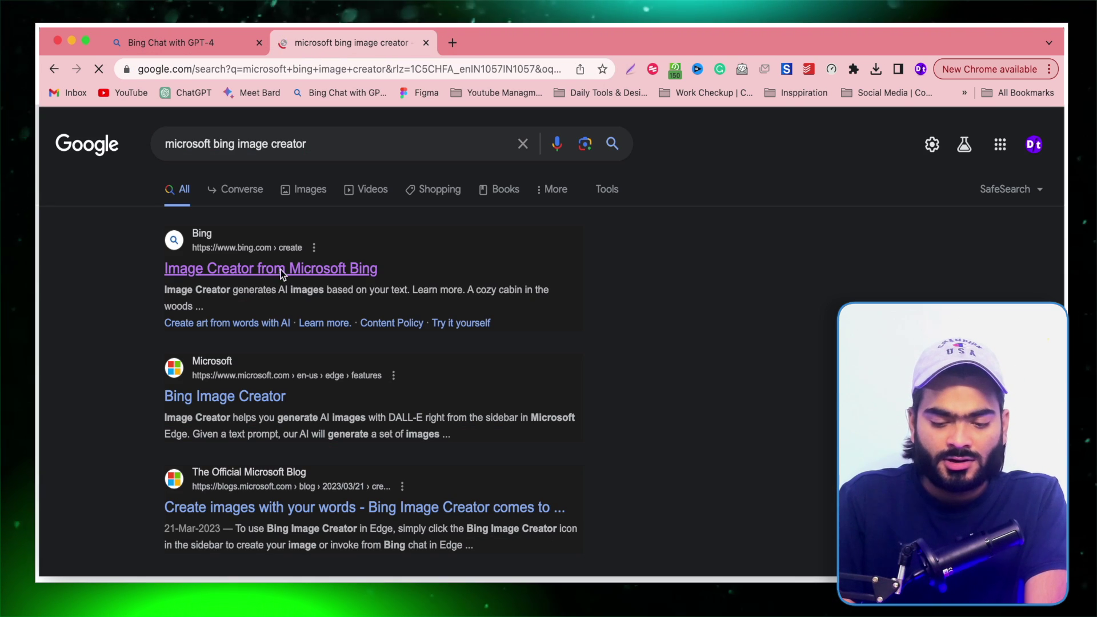
left_click(280, 269)
left_click(157, 251)
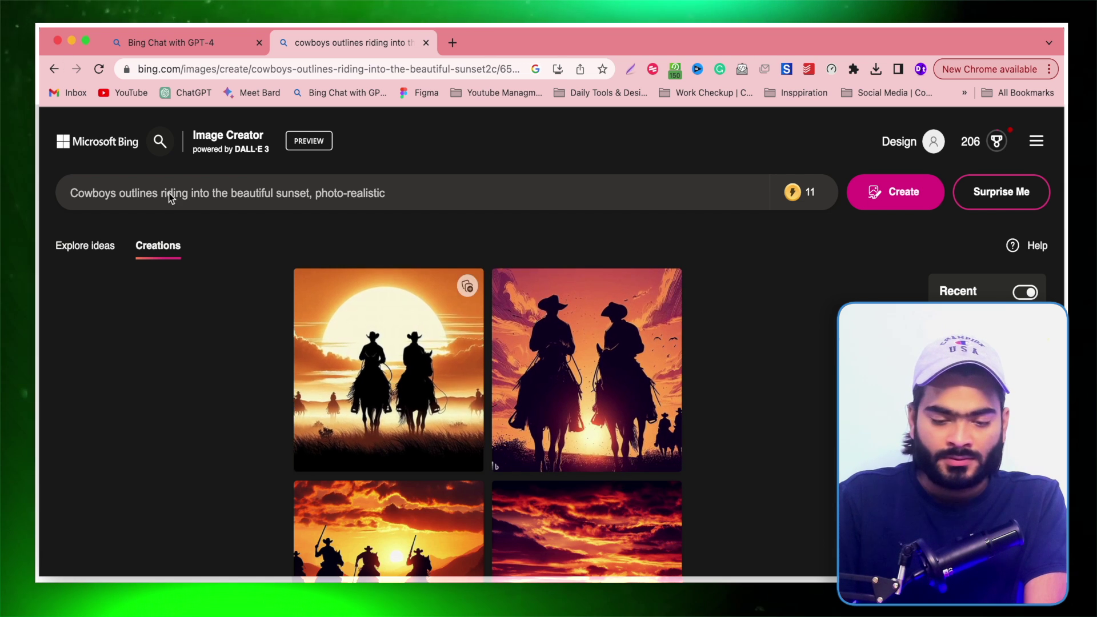
- Switch to the Bing Chat tab and scroll to the four cowboy sunset silhouette images
key("super+1")
scroll(370, 421, "up", 10)
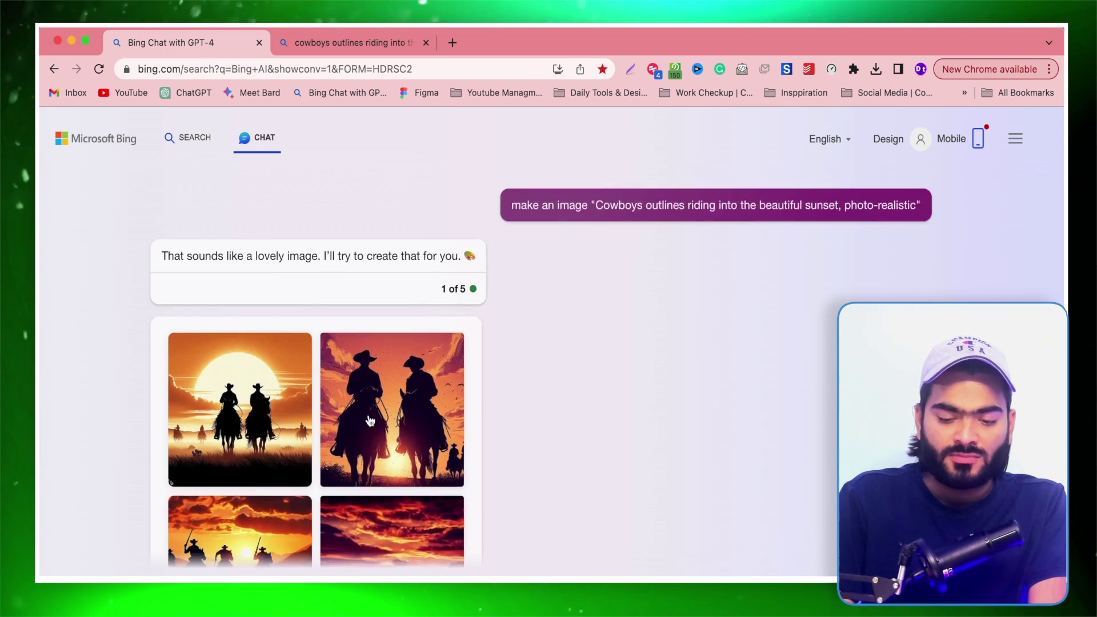
scroll(370, 421, "down", 5)
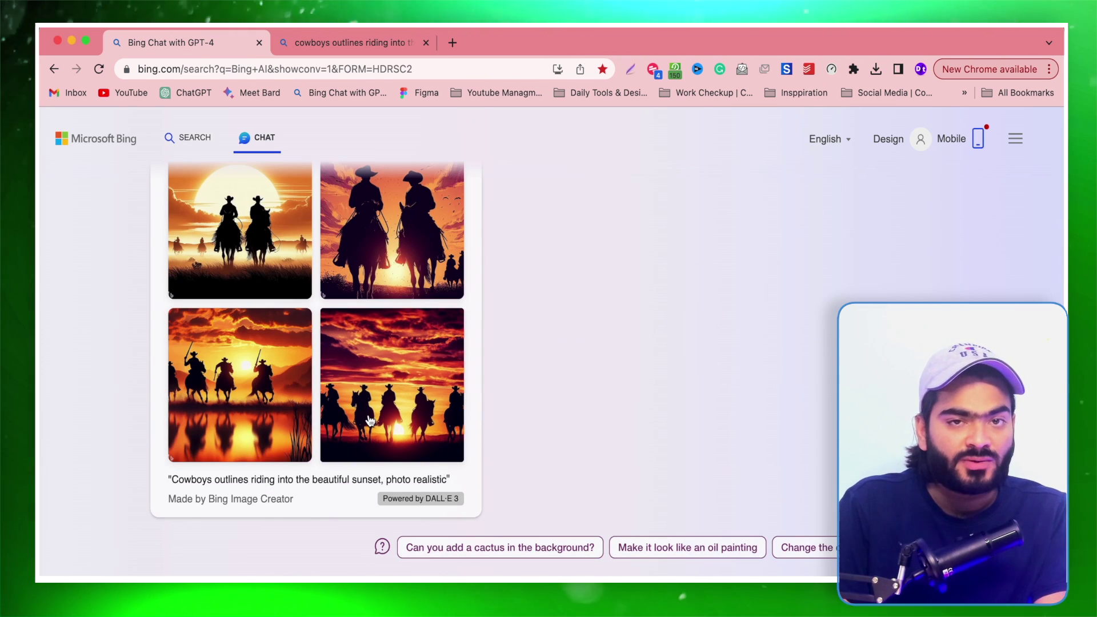